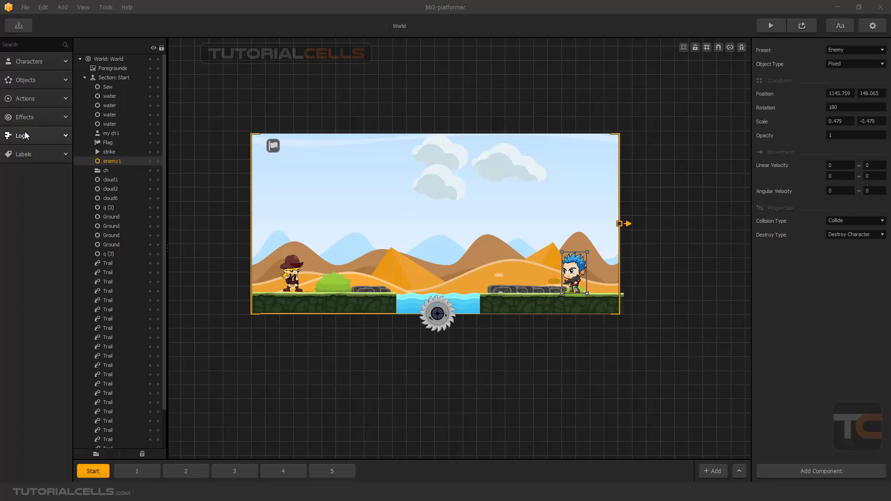
# From the Game Mind Map, look into World and Main Menu UI, then open World UI for editing
pyautogui.click(18, 27)
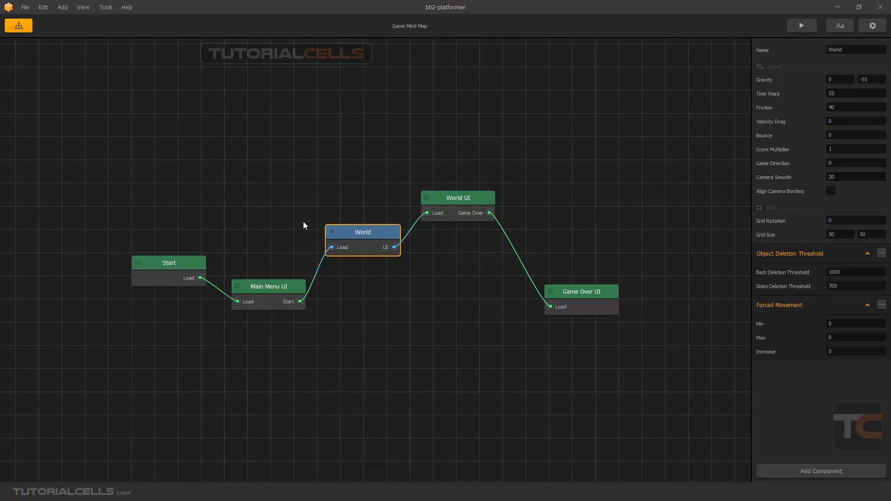
pyautogui.moveTo(470, 200); pyautogui.dragTo(472, 199)
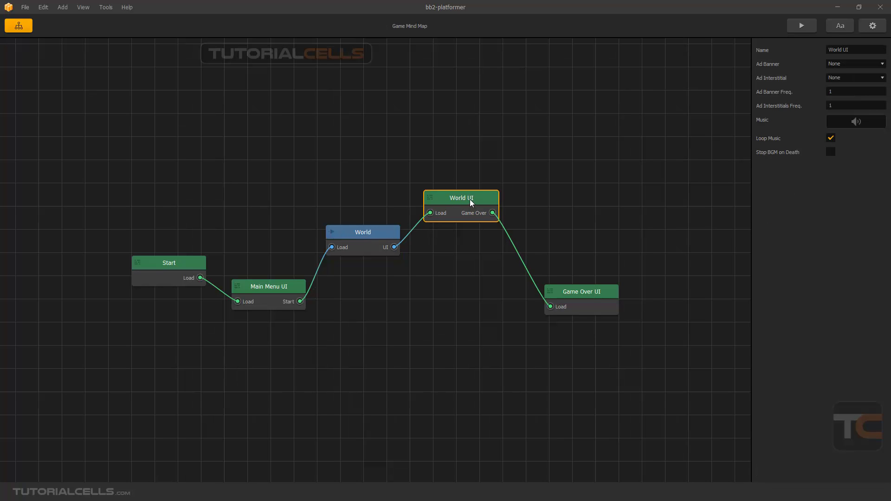
pyautogui.doubleClick(367, 234)
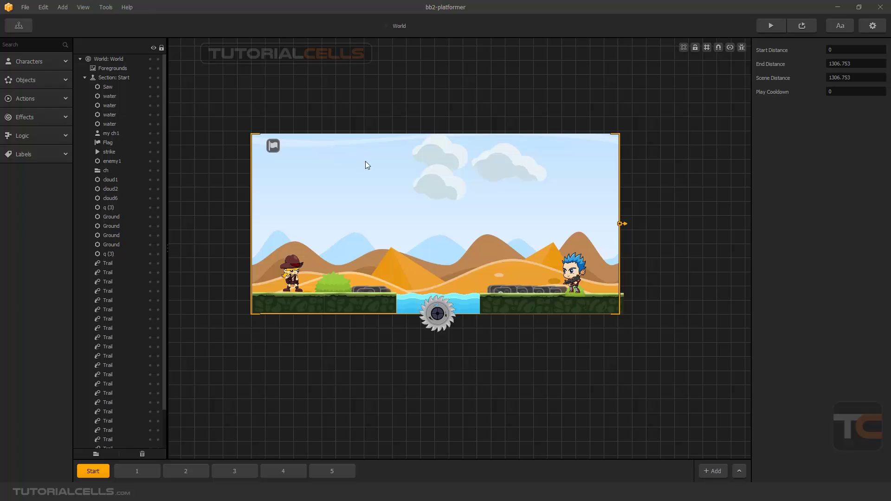
pyautogui.click(18, 28)
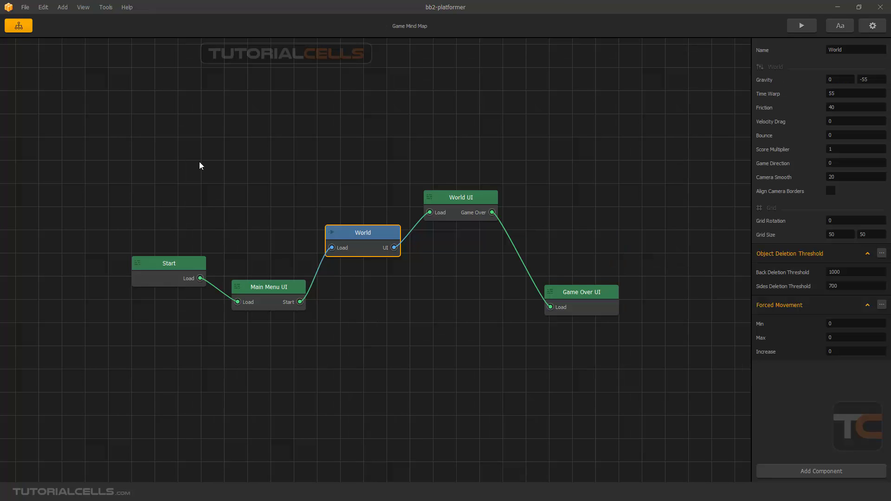
pyautogui.doubleClick(285, 286)
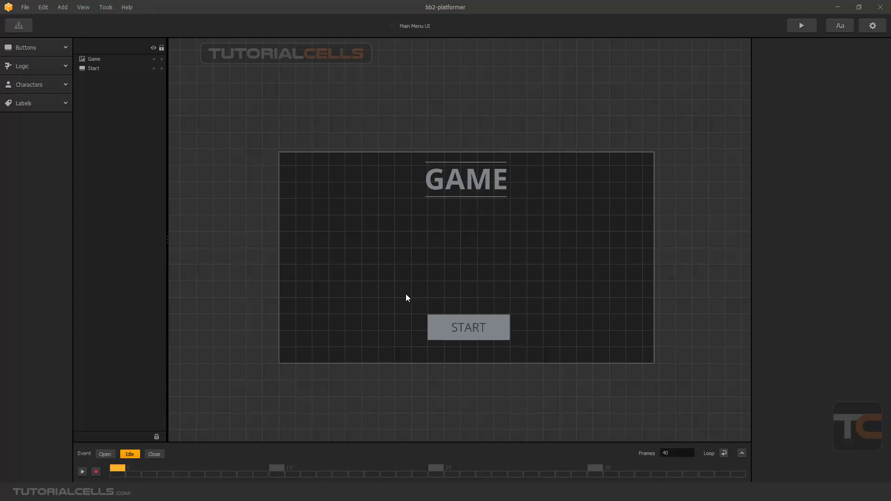
pyautogui.click(23, 28)
pyautogui.click(456, 202)
pyautogui.moveTo(456, 203)
pyautogui.mouseDown()
pyautogui.moveTo(406, 183)
pyautogui.moveTo(358, 240)
pyautogui.moveTo(398, 210)
pyautogui.moveTo(461, 191)
pyautogui.moveTo(460, 199)
pyautogui.mouseUp()
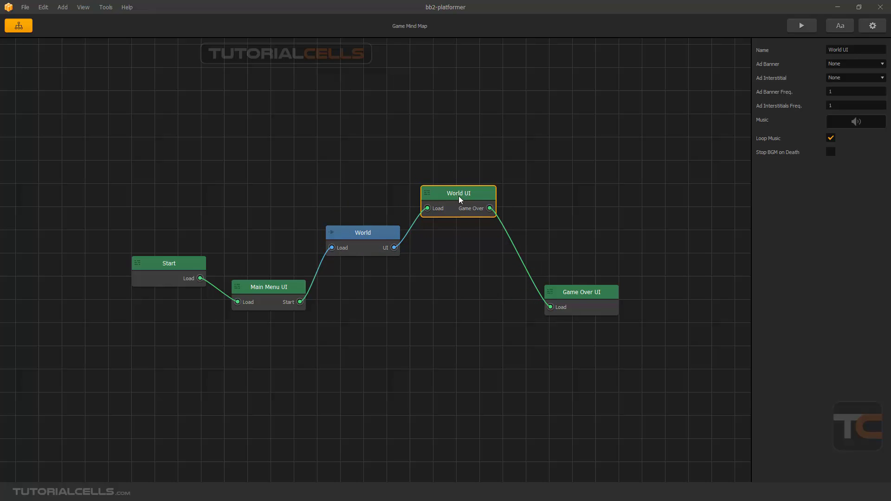
pyautogui.doubleClick(461, 200)
# Delete the right-arrow, left-arrow and jump controls from the World UI
pyautogui.click(362, 330)
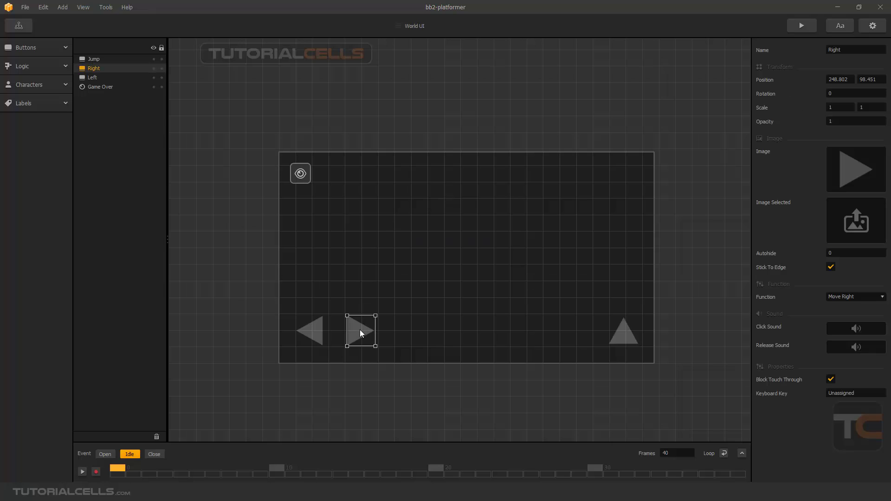
pyautogui.press('Delete')
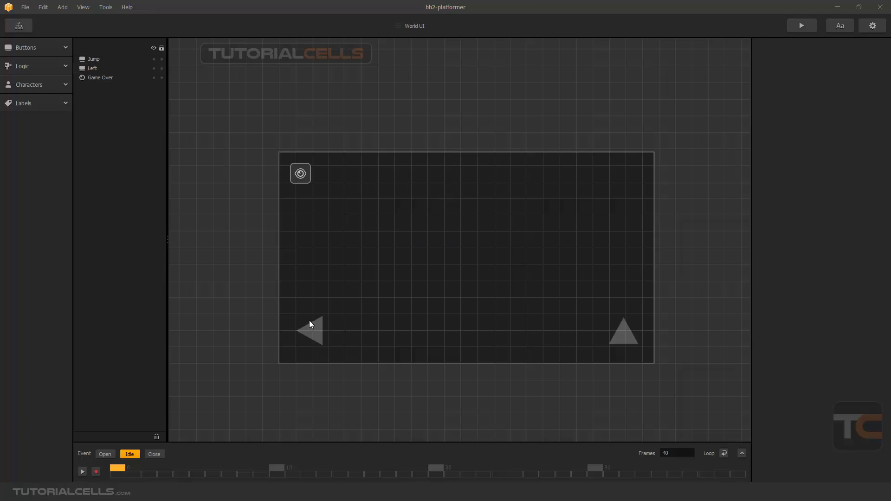
pyautogui.click(310, 329)
pyautogui.press('Delete')
pyautogui.click(616, 331)
pyautogui.press('Delete')
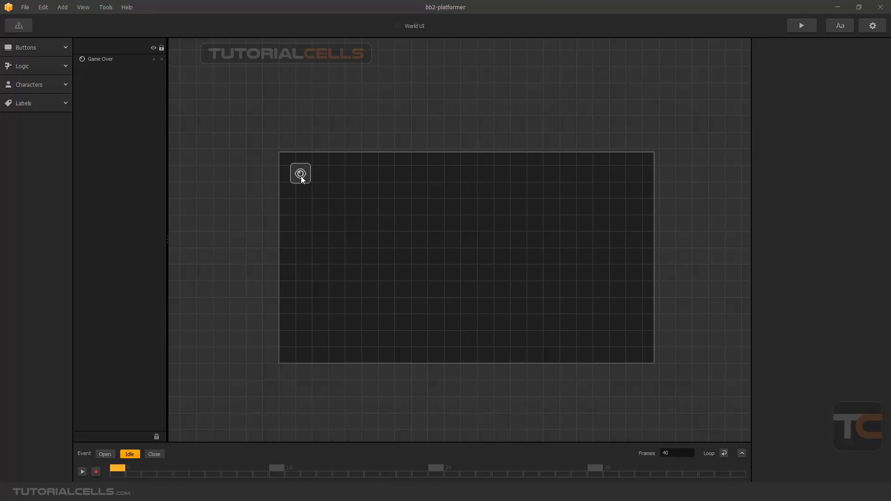
# Move the Game Over element into the top-left corner at 42.521, 598.884
pyautogui.moveTo(302, 180); pyautogui.dragTo(307, 181)
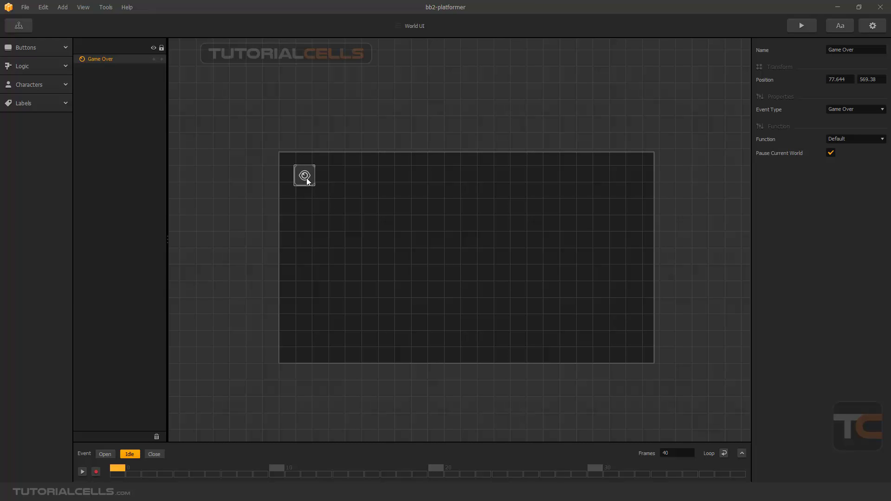
pyautogui.moveTo(306, 178); pyautogui.dragTo(295, 169)
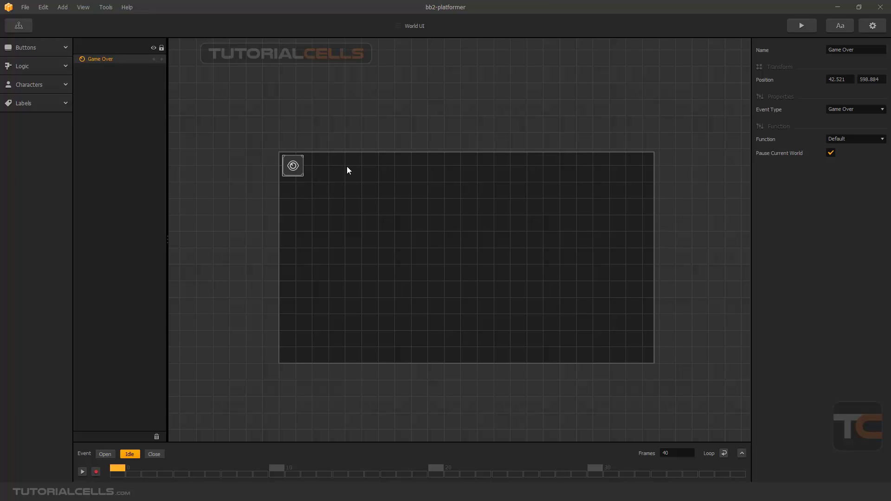
pyautogui.click(64, 108)
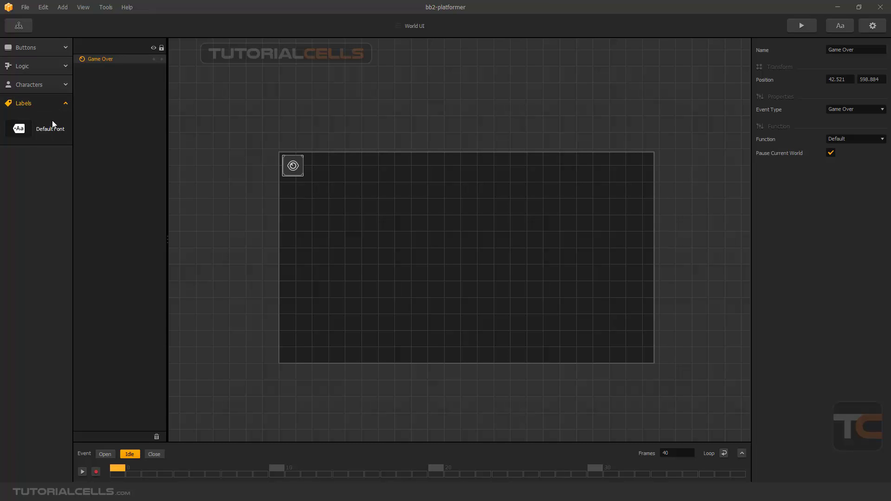
# Drag a new Default Font label onto the World UI canvas
pyautogui.moveTo(49, 130); pyautogui.dragTo(328, 173)
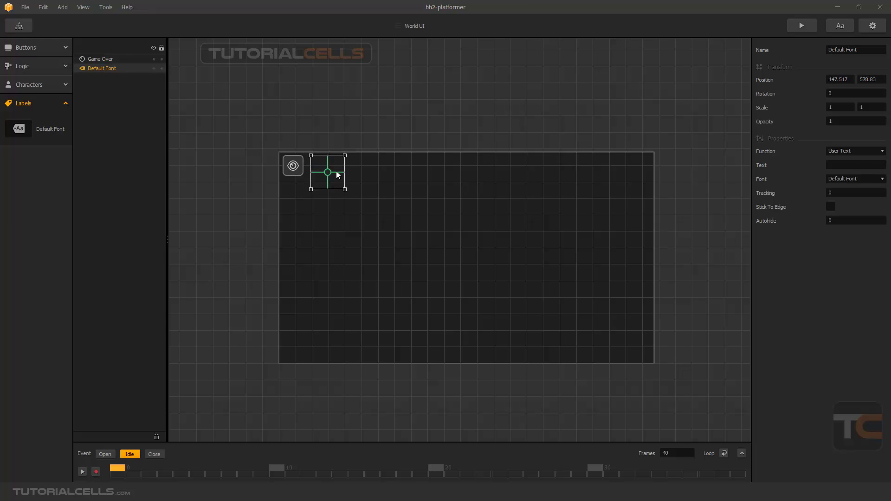
pyautogui.click(848, 50)
pyautogui.press('Tab')
pyautogui.moveTo(311, 156); pyautogui.dragTo(309, 158)
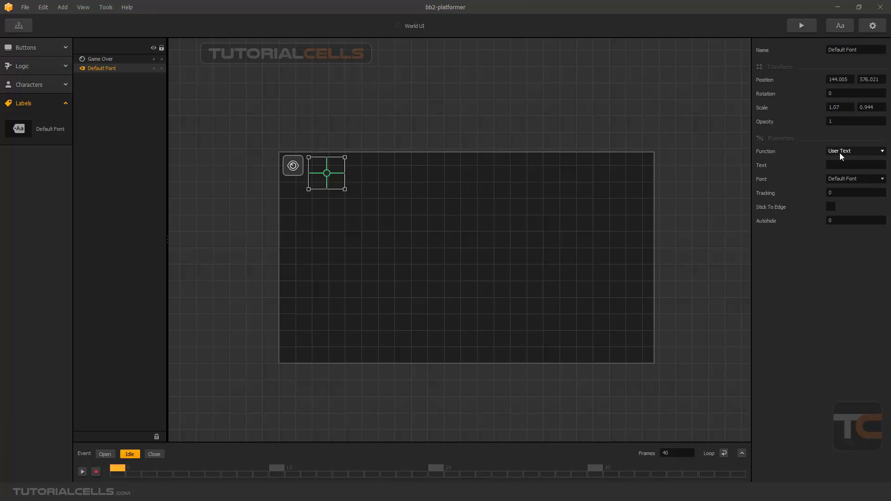
# Set the label text to 'tutorialcells' and move it to the screen centre
pyautogui.click(841, 166)
pyautogui.write('tutor alcells')
pyautogui.press('Return')
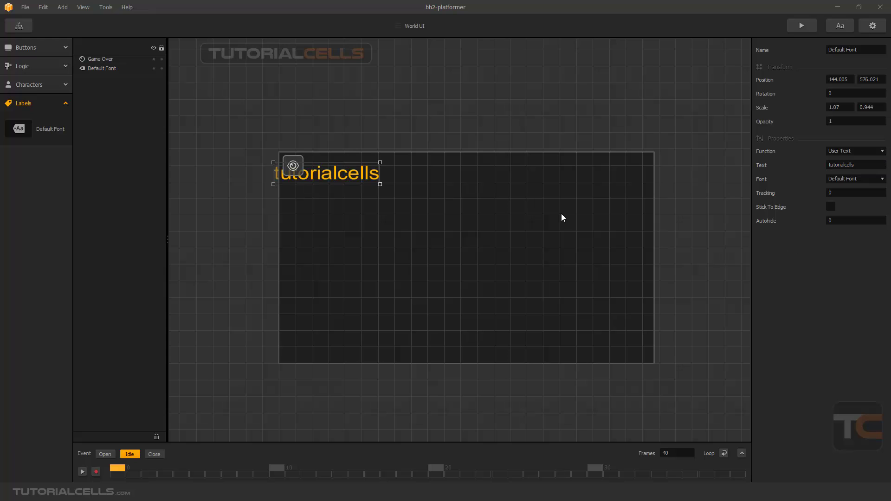
pyautogui.moveTo(358, 166); pyautogui.dragTo(500, 228)
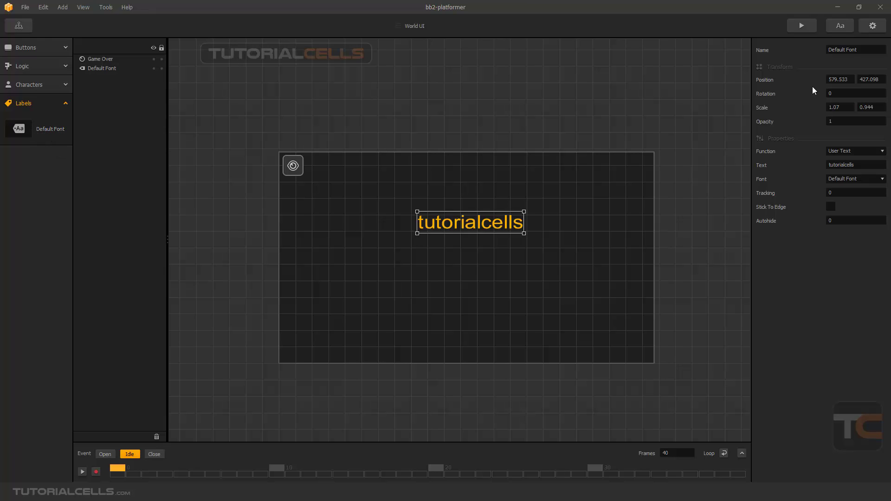
pyautogui.click(840, 26)
# Add a new font template in the Font Editor and name it F1
pyautogui.moveTo(455, 97); pyautogui.dragTo(450, 96)
pyautogui.click(219, 139)
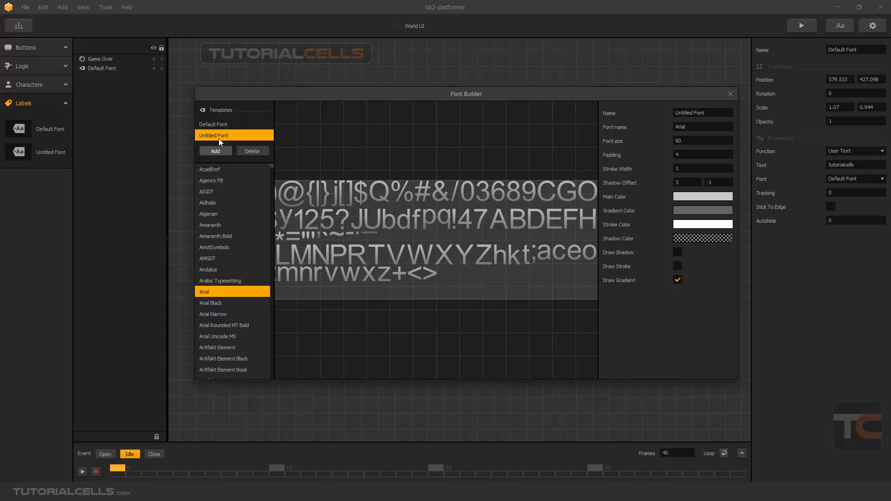
pyautogui.moveTo(707, 113); pyautogui.dragTo(663, 114)
pyautogui.write('F1')
pyautogui.press('Return')
# Give F1 a red main colour, turn gradient off and drop shadow on
pyautogui.click(687, 197)
pyautogui.click(474, 182)
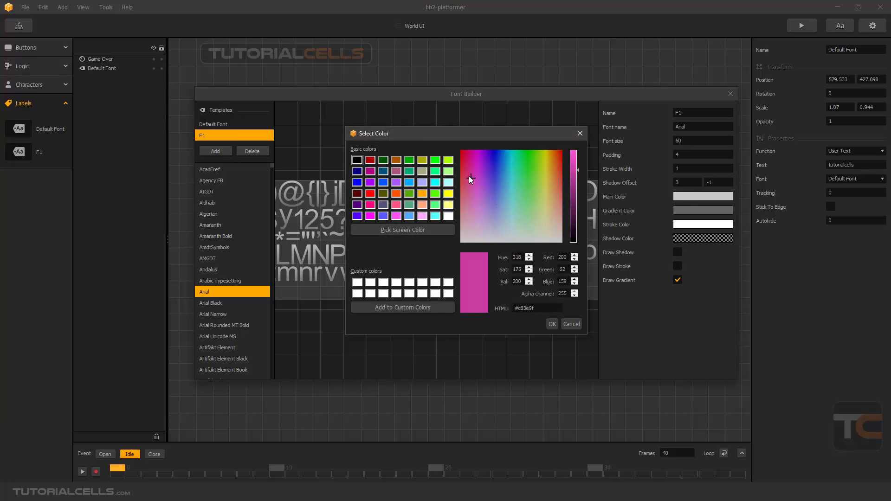
pyautogui.click(552, 325)
pyautogui.click(677, 280)
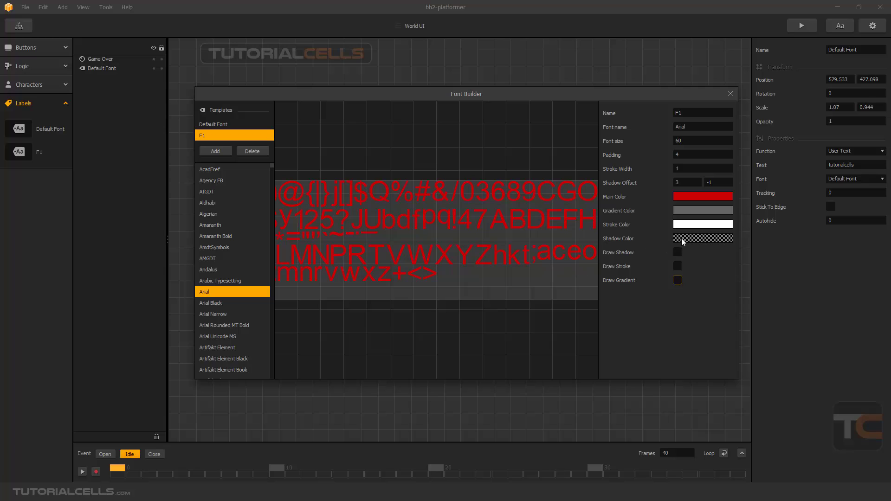
pyautogui.click(677, 253)
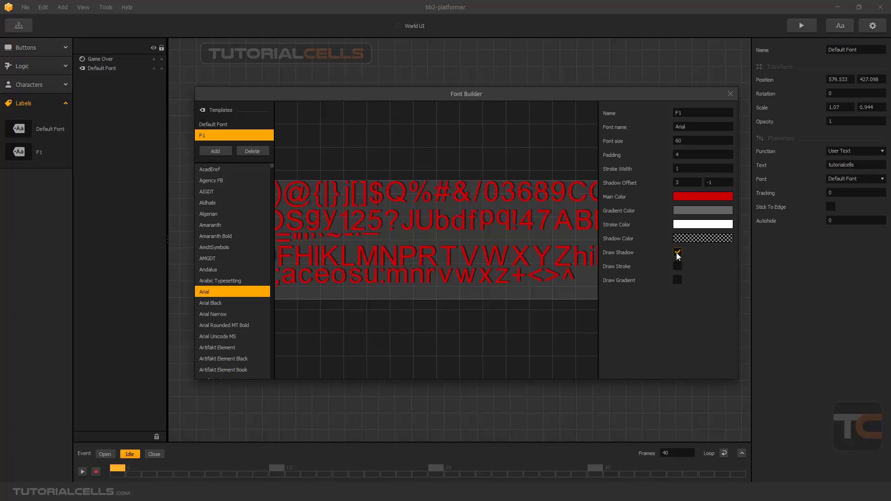
pyautogui.click(730, 95)
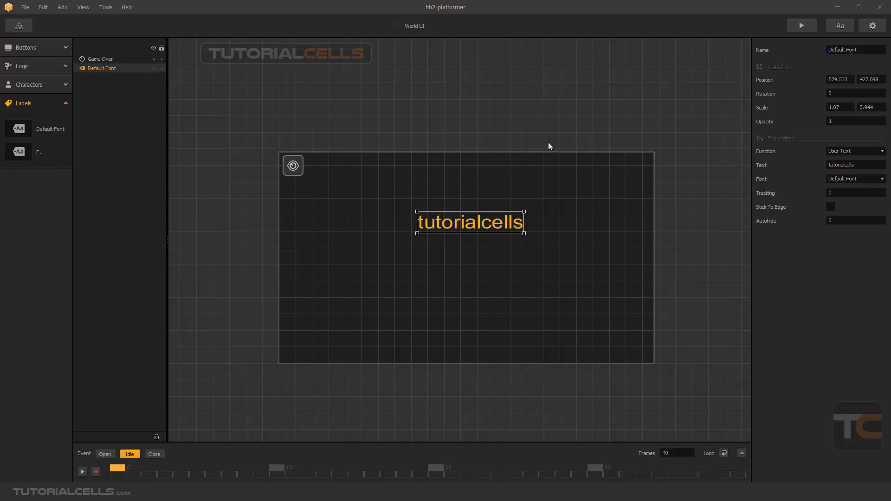
# Apply the red F1 font to the tutorialcells label
pyautogui.click(855, 180)
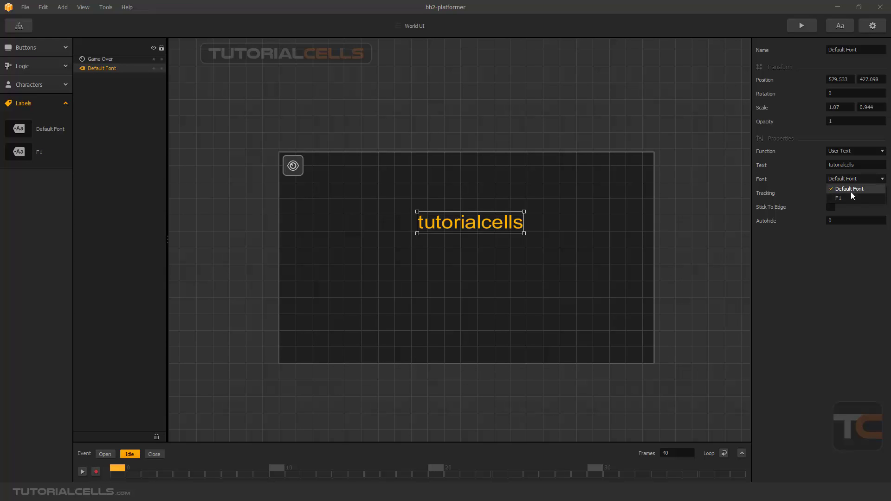
pyautogui.click(847, 197)
pyautogui.moveTo(484, 224); pyautogui.dragTo(482, 227)
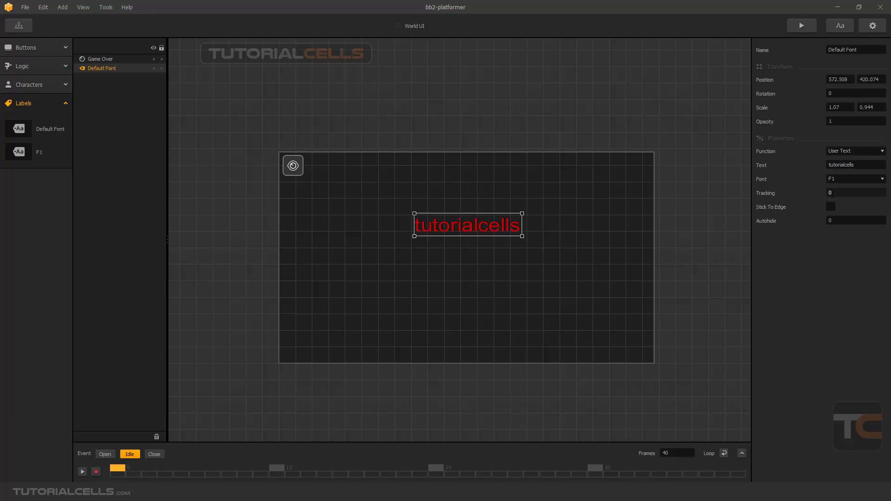
# Try tracking 2, revert it to 0, and move the label to the top-right corner
pyautogui.scroll(1, 480, 225)
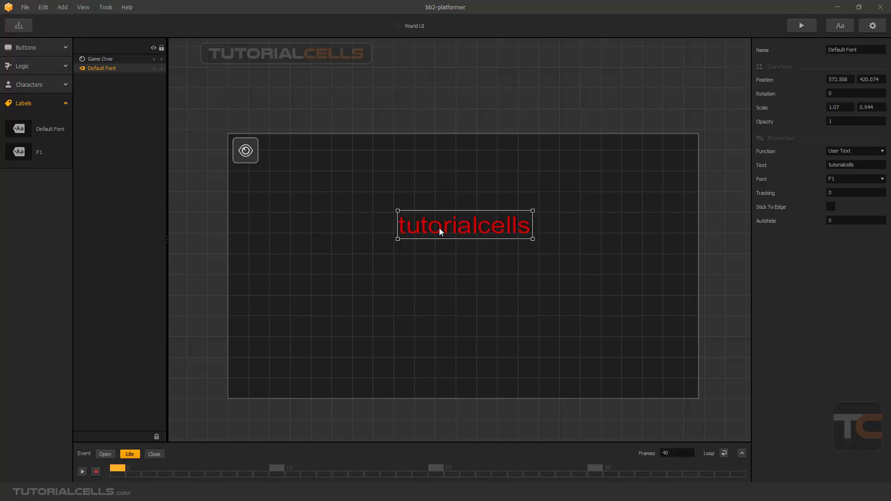
pyautogui.click(841, 193)
pyautogui.write('2')
pyautogui.press('Return')
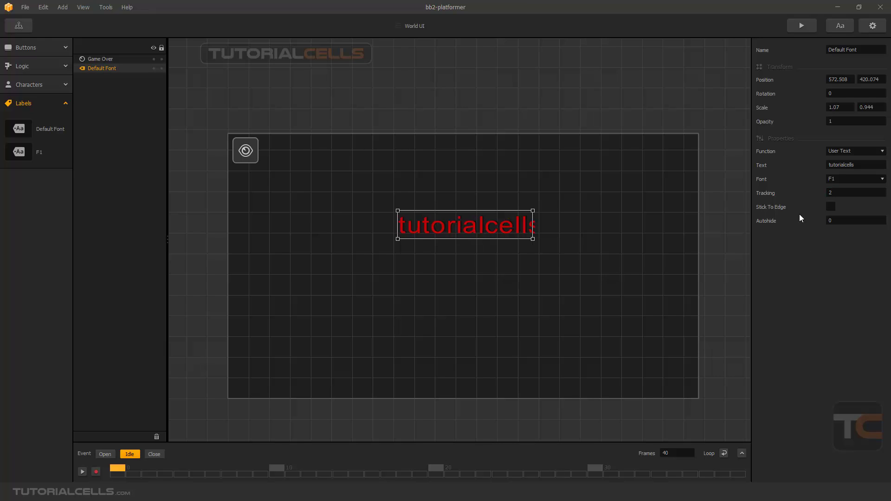
pyautogui.click(840, 193)
pyautogui.write('0')
pyautogui.press('Return')
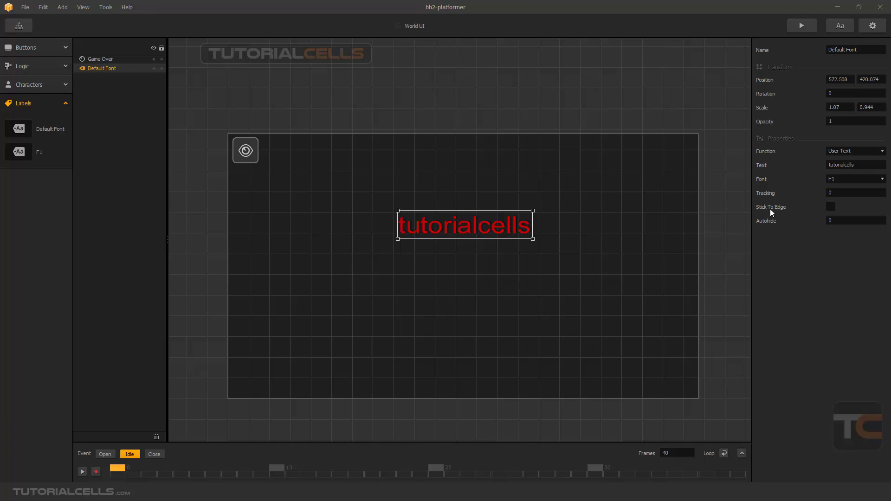
pyautogui.moveTo(476, 229); pyautogui.dragTo(636, 154)
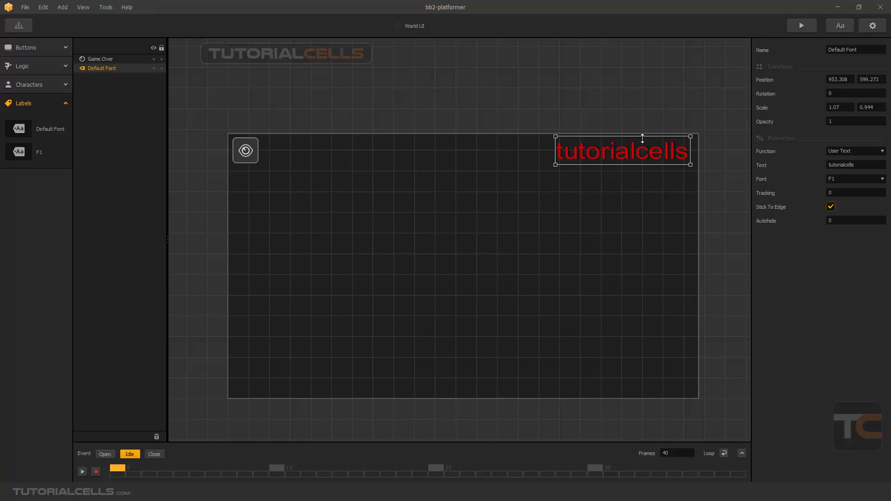
# Preview the game at different window sizes to confirm the label stays top-right, then return to the Mind Map
pyautogui.click(801, 26)
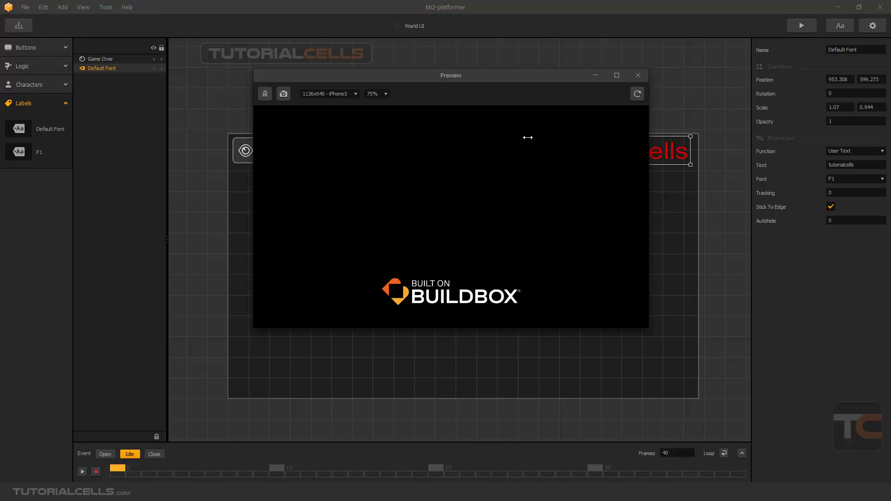
pyautogui.click(440, 301)
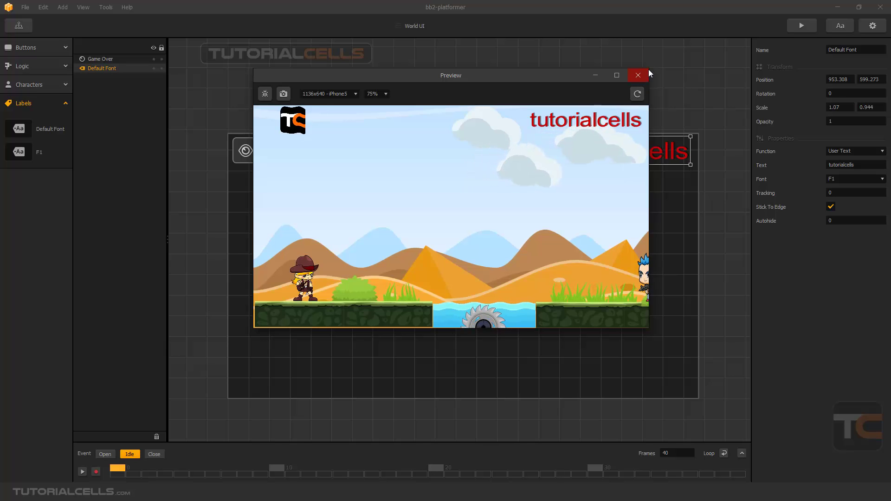
pyautogui.moveTo(649, 330); pyautogui.dragTo(591, 259)
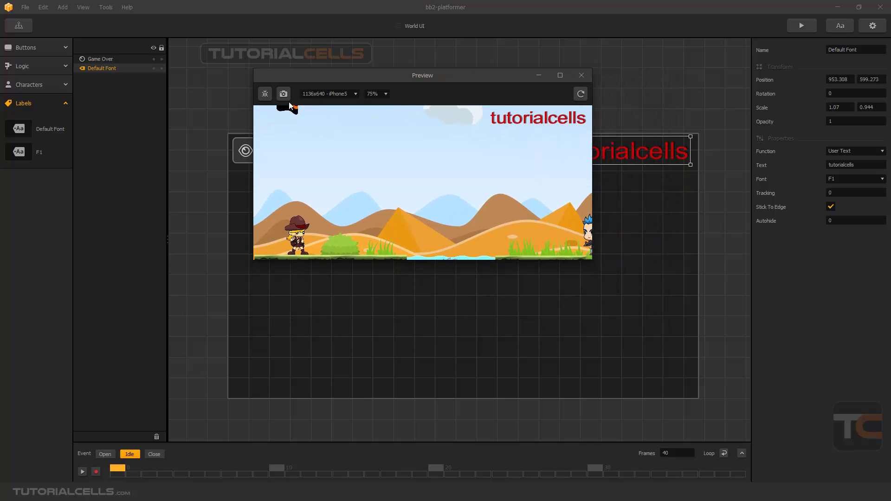
pyautogui.moveTo(597, 262); pyautogui.dragTo(674, 356)
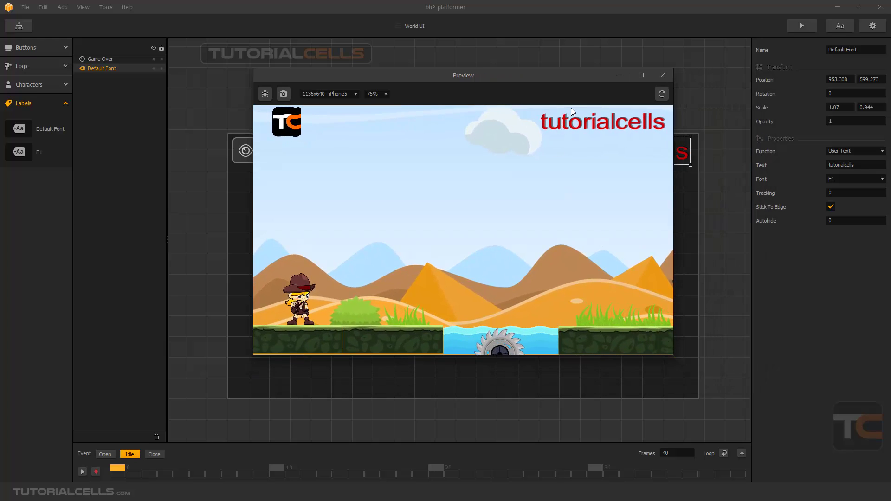
pyautogui.click(663, 75)
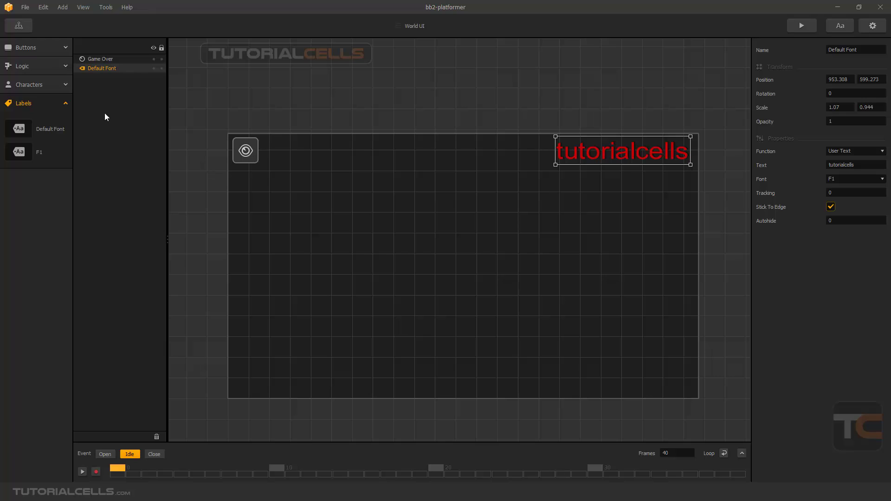
pyautogui.click(19, 25)
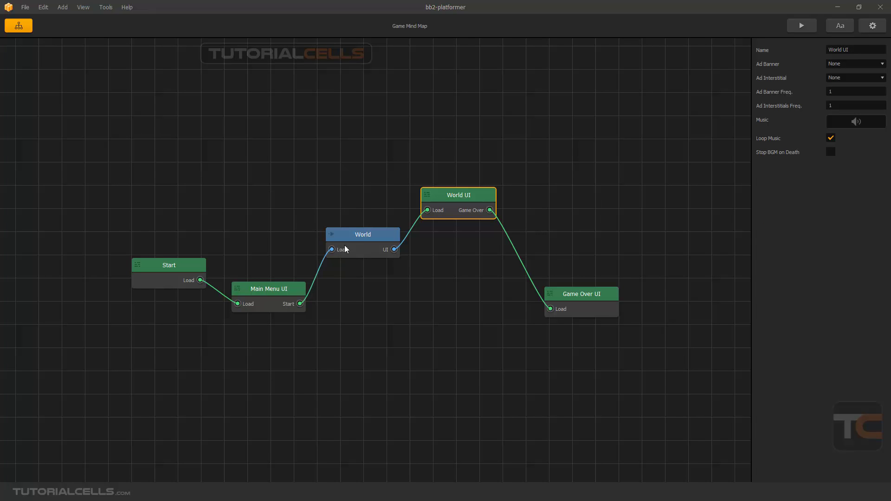
# In World UI, move the tutorialcells label to mid-screen and set its Autohide to 1
pyautogui.doubleClick(470, 209)
pyautogui.click(591, 151)
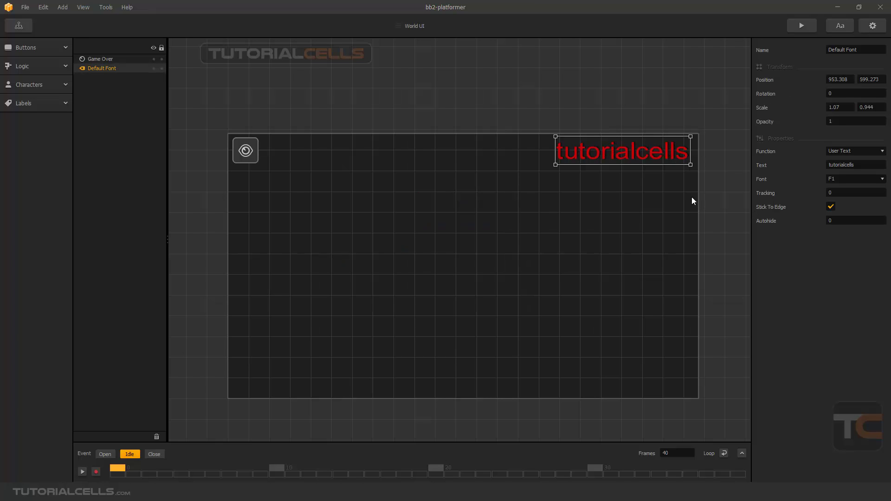
pyautogui.moveTo(642, 154); pyautogui.dragTo(470, 254)
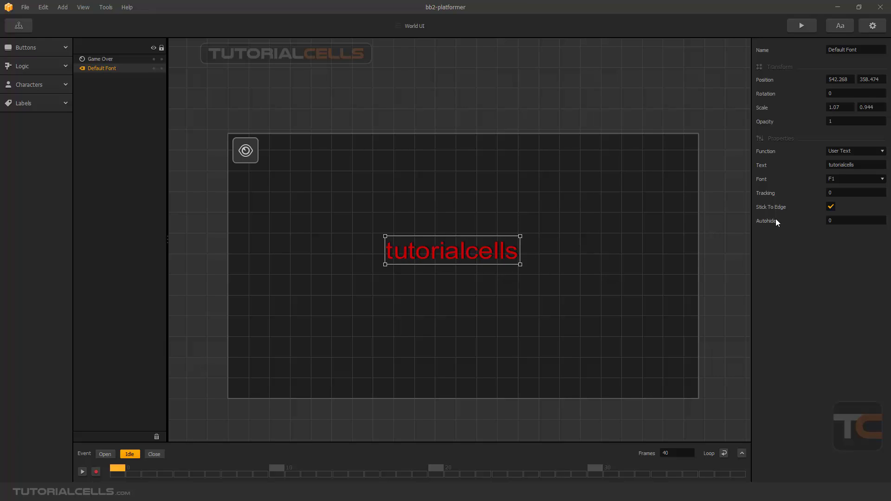
pyautogui.click(829, 221)
pyautogui.write('1')
pyautogui.press('Return')
# Play a preview to watch the label disappear, then nudge it slightly right
pyautogui.click(803, 26)
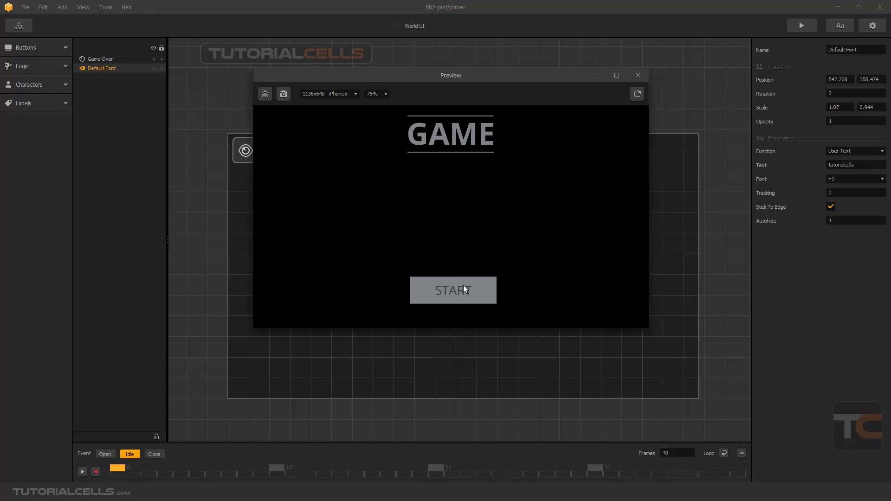
pyautogui.click(462, 287)
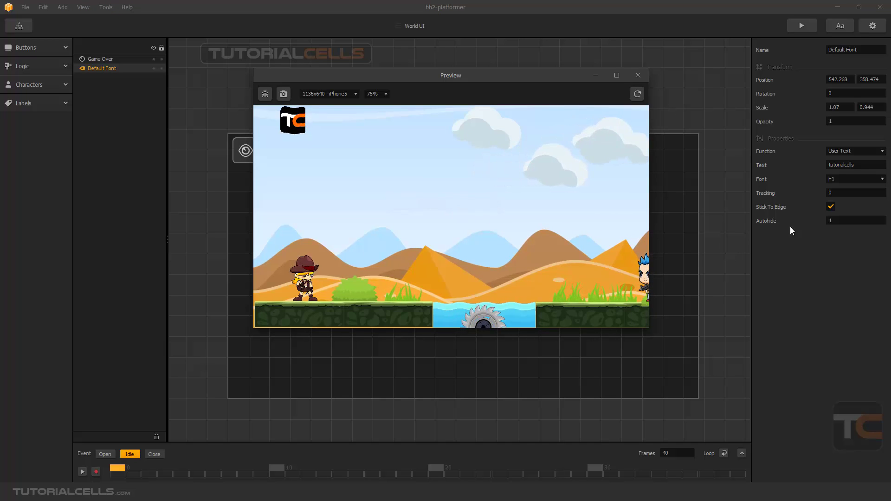
pyautogui.click(637, 75)
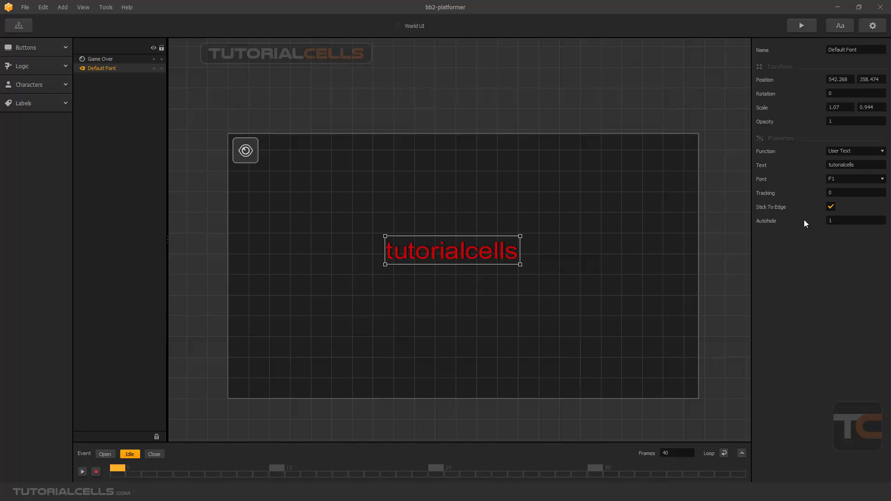
pyautogui.moveTo(502, 250); pyautogui.dragTo(508, 251)
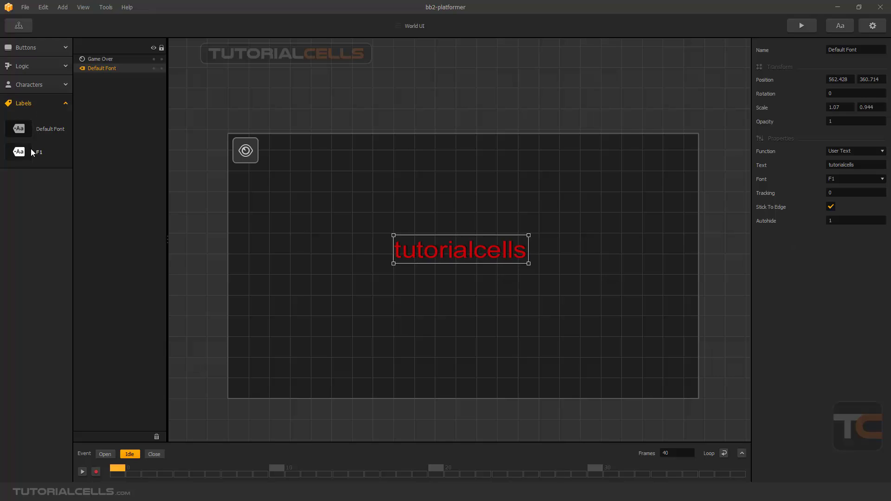
# Add a Default Font label reading 'score :' at the top-left beside the Game Over element
pyautogui.moveTo(35, 135); pyautogui.dragTo(286, 161)
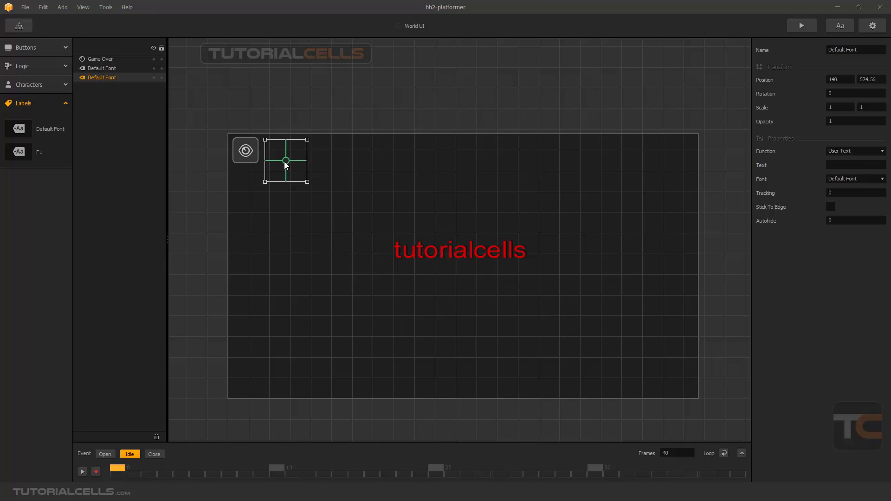
pyautogui.click(843, 168)
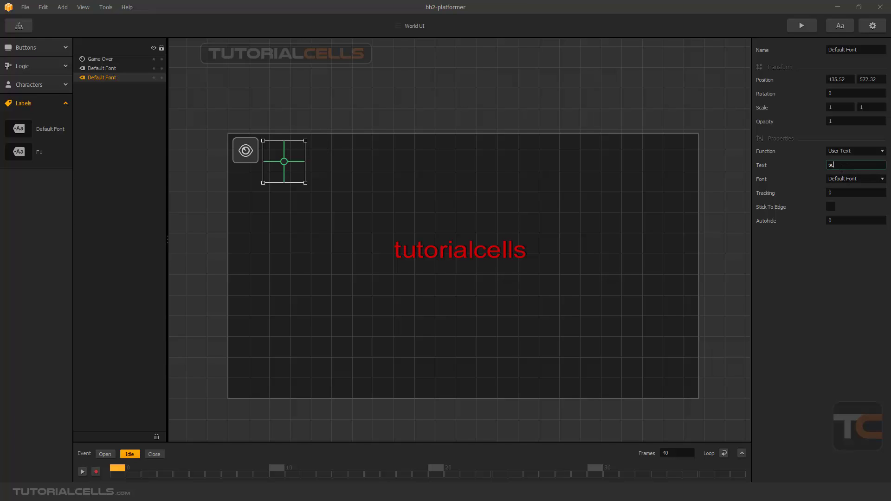
pyautogui.write('score :')
pyautogui.press('Return')
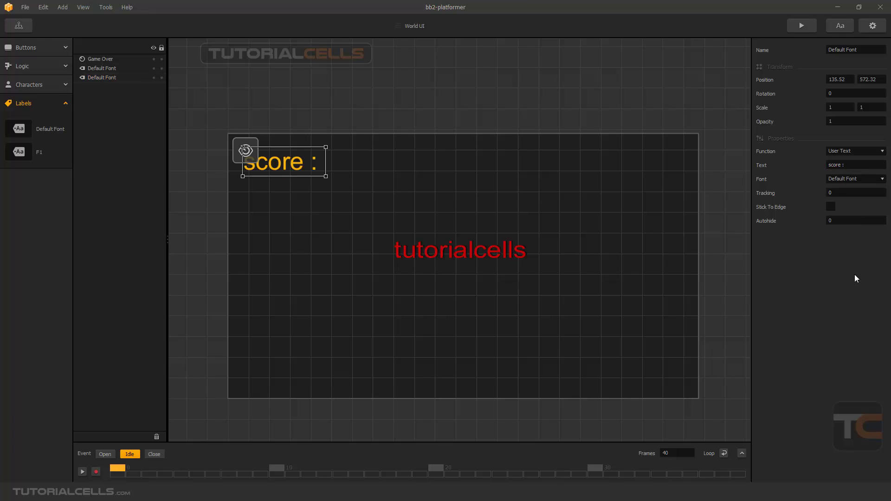
pyautogui.moveTo(288, 167)
pyautogui.mouseDown()
pyautogui.moveTo(314, 158)
pyautogui.moveTo(344, 167)
pyautogui.moveTo(288, 157)
pyautogui.mouseUp()
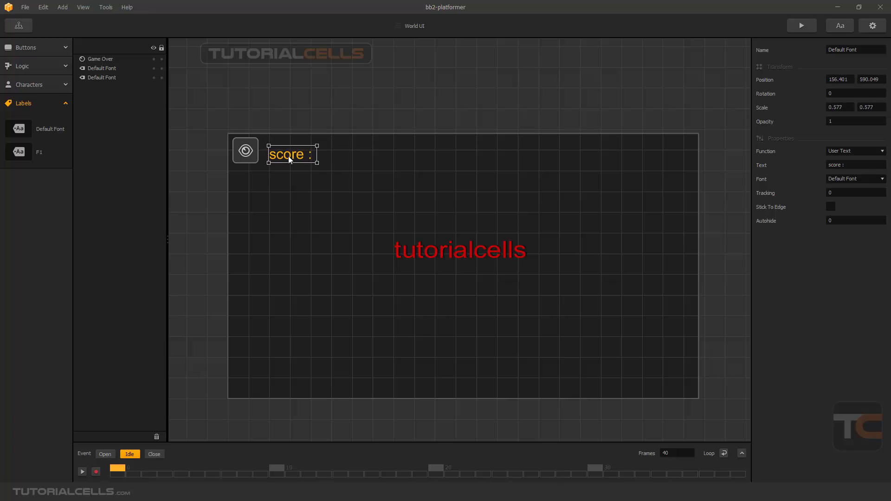
# Stick the score label to the screen edge and drop a new F1 label above tutorialcells
pyautogui.click(831, 207)
pyautogui.moveTo(304, 155); pyautogui.dragTo(303, 154)
pyautogui.click(865, 152)
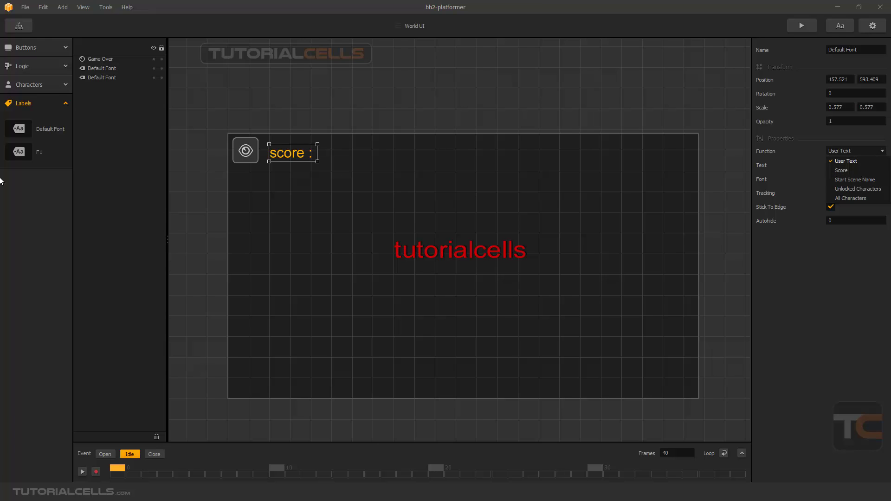
pyautogui.moveTo(24, 154); pyautogui.dragTo(464, 211)
# Set the F1 label's function to Start Scene Name, alignment Center, with Stick To Edge on
pyautogui.click(849, 151)
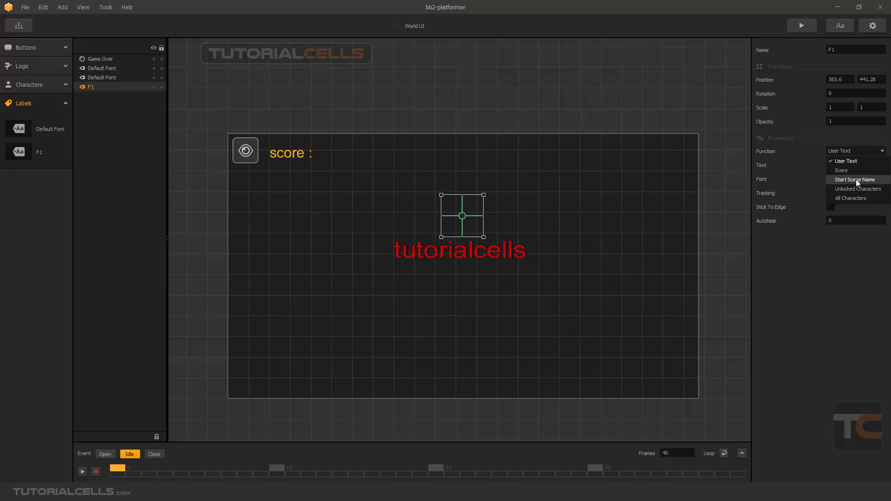
pyautogui.click(856, 179)
pyautogui.click(855, 165)
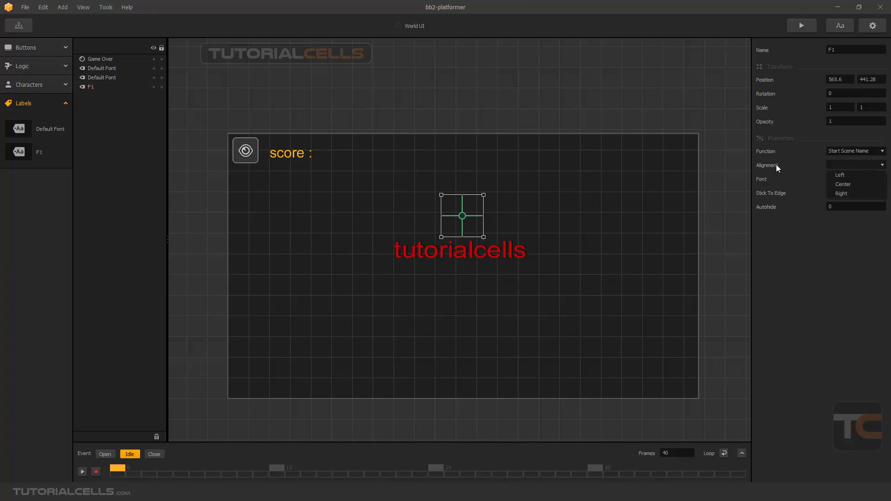
pyautogui.click(841, 184)
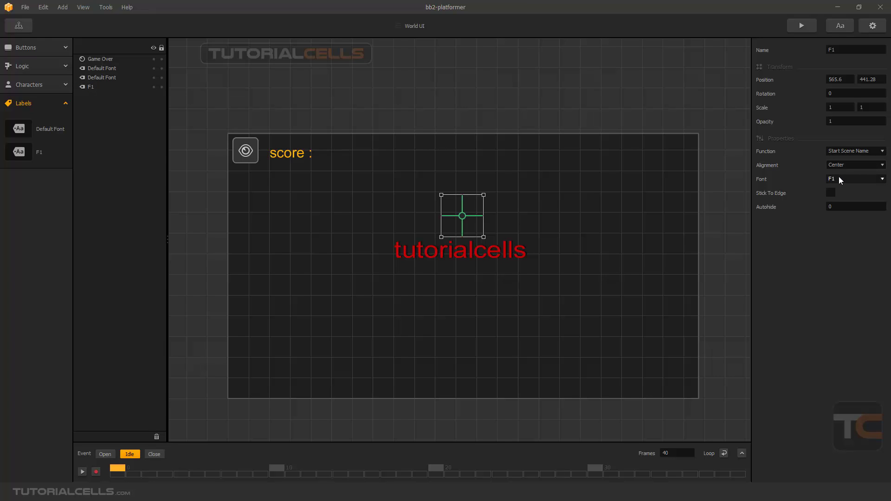
pyautogui.click(831, 190)
# Open the World scene from the Mind Map and look through its first three sections
pyautogui.click(18, 27)
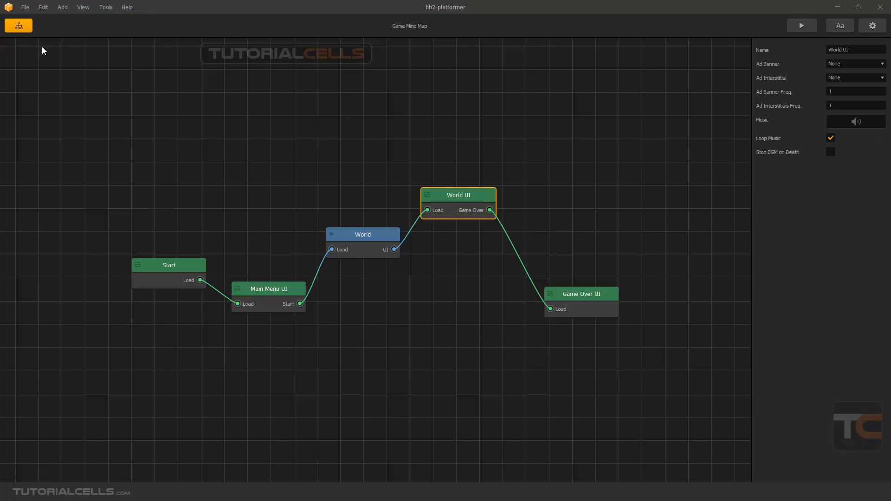
pyautogui.doubleClick(357, 237)
pyautogui.click(158, 472)
pyautogui.click(195, 472)
pyautogui.click(231, 472)
pyautogui.click(145, 475)
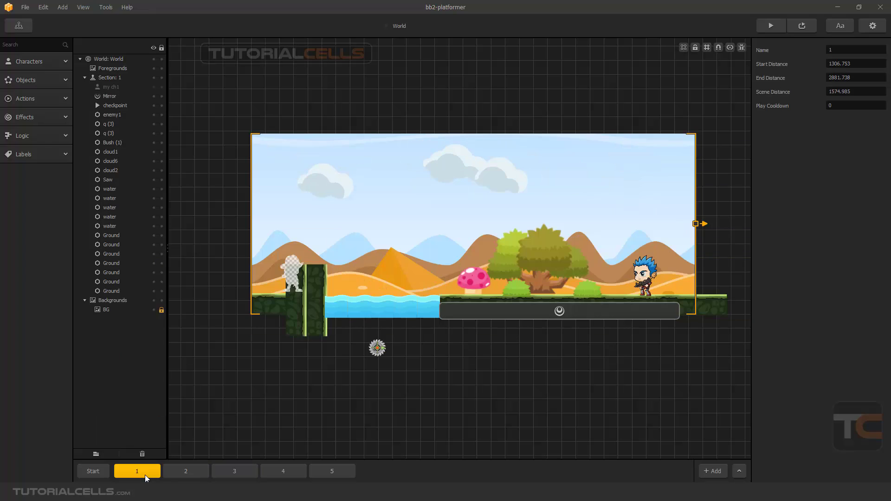
# Name World sections 1, 2 and 3 'ss1', 'ss2' and 'ss3'
pyautogui.click(828, 50)
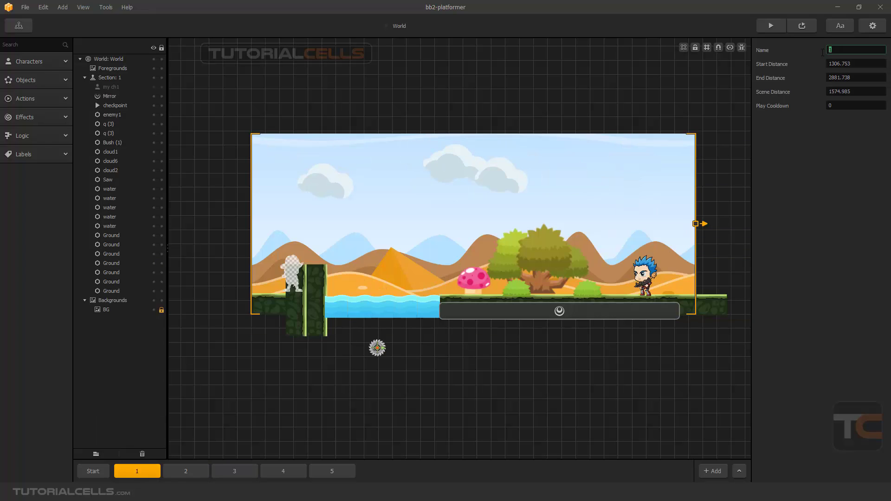
pyautogui.write('ss1')
pyautogui.click(184, 471)
pyautogui.click(806, 53)
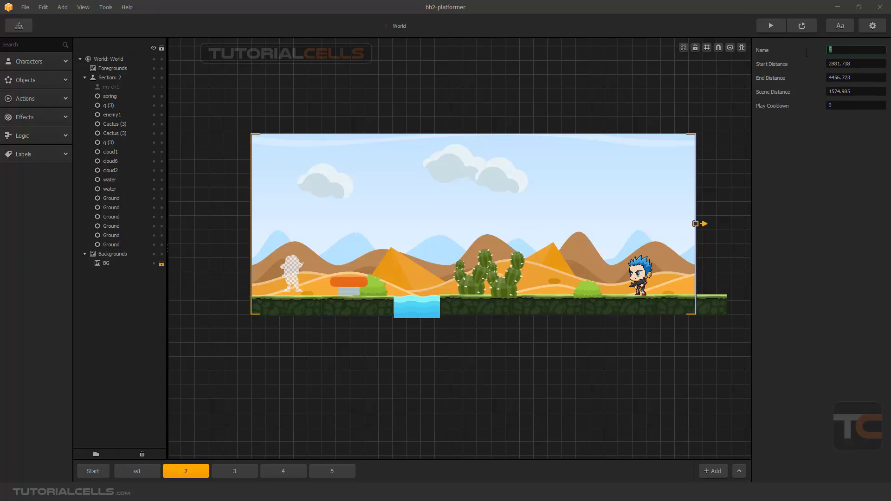
pyautogui.write('ss2')
pyautogui.click(234, 472)
pyautogui.click(811, 53)
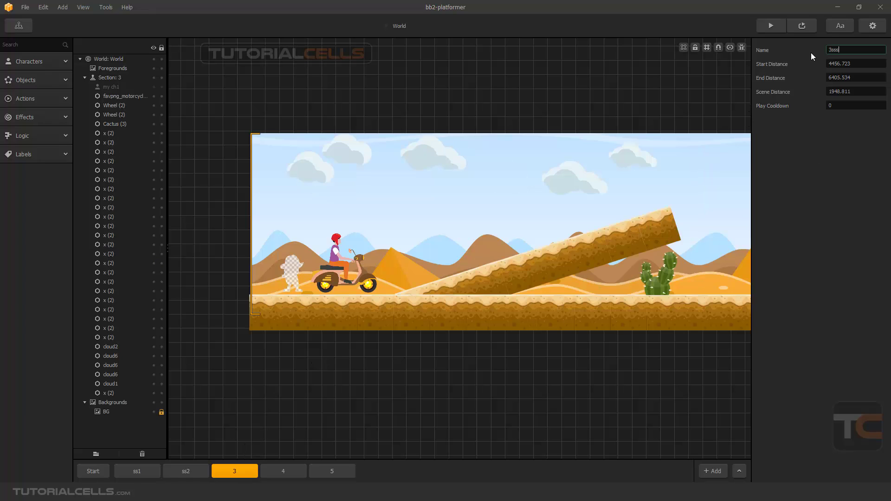
pyautogui.write('ss3')
pyautogui.press('Return')
# Open the World UI layout, select the scene-name label and start a game preview
pyautogui.click(19, 26)
pyautogui.doubleClick(462, 199)
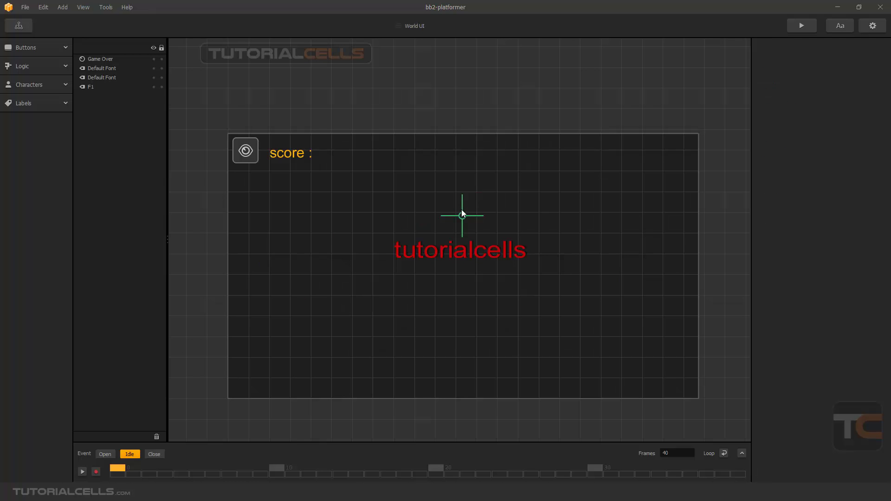
pyautogui.click(462, 213)
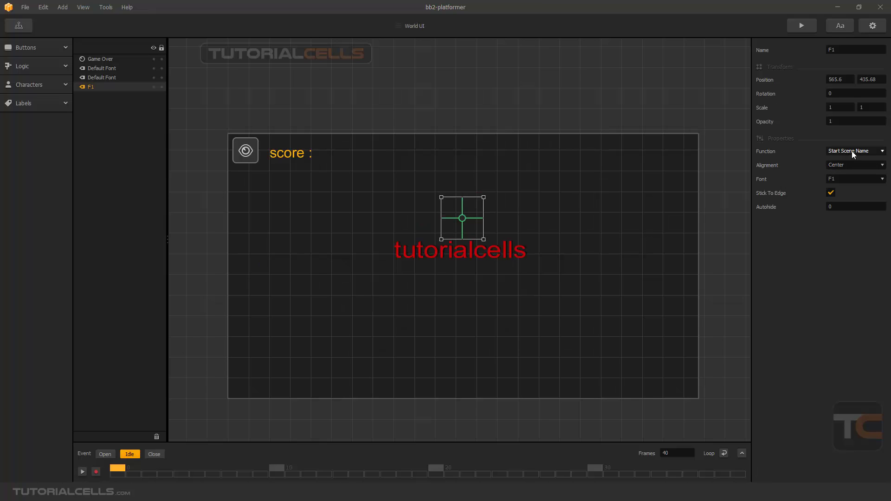
pyautogui.click(802, 26)
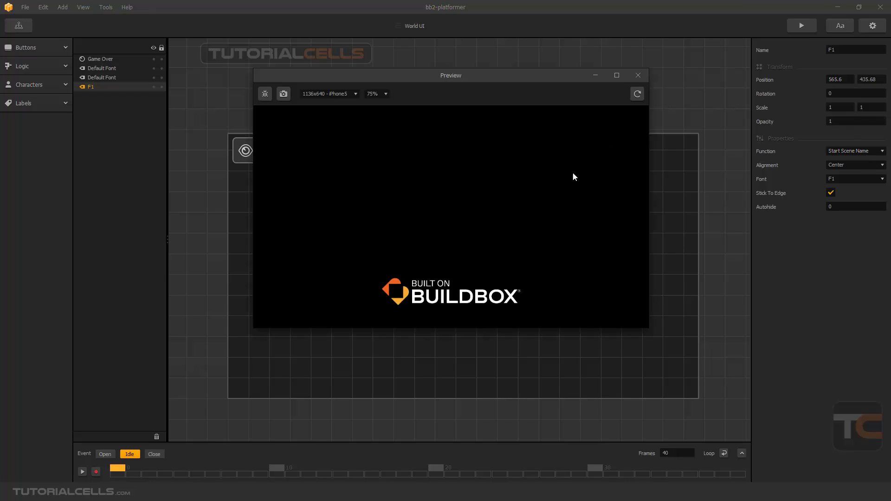
# Play the preview, jumping over the water, saw and raised block, then close it
pyautogui.click(450, 286)
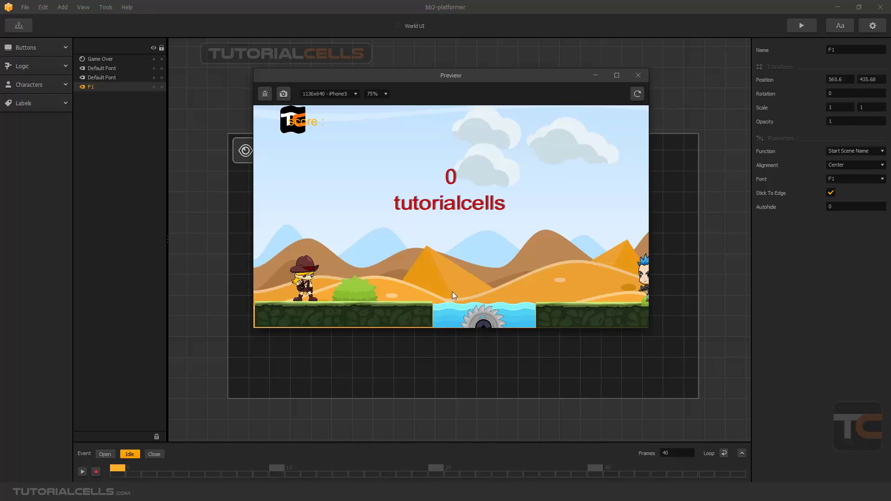
pyautogui.click(450, 178)
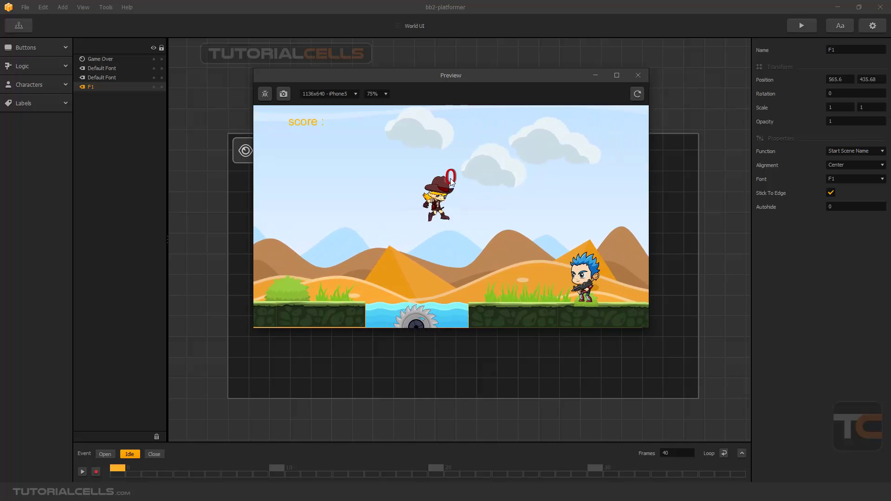
pyautogui.click(450, 180)
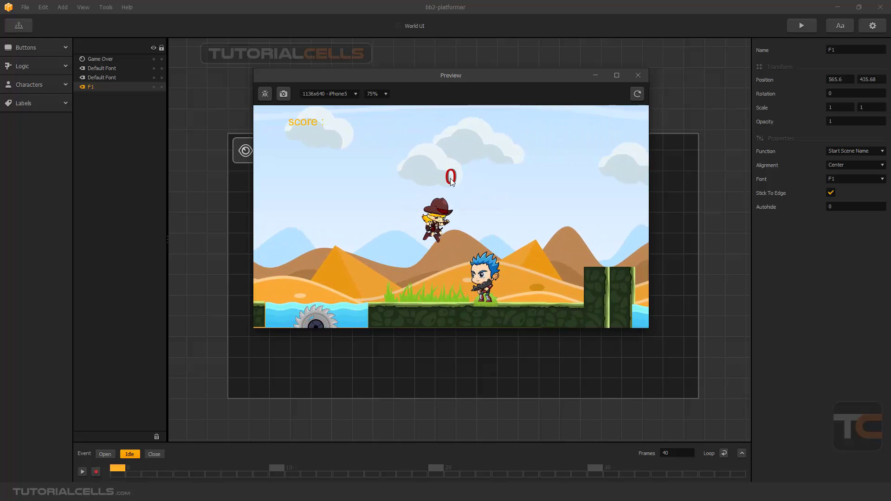
pyautogui.click(450, 181)
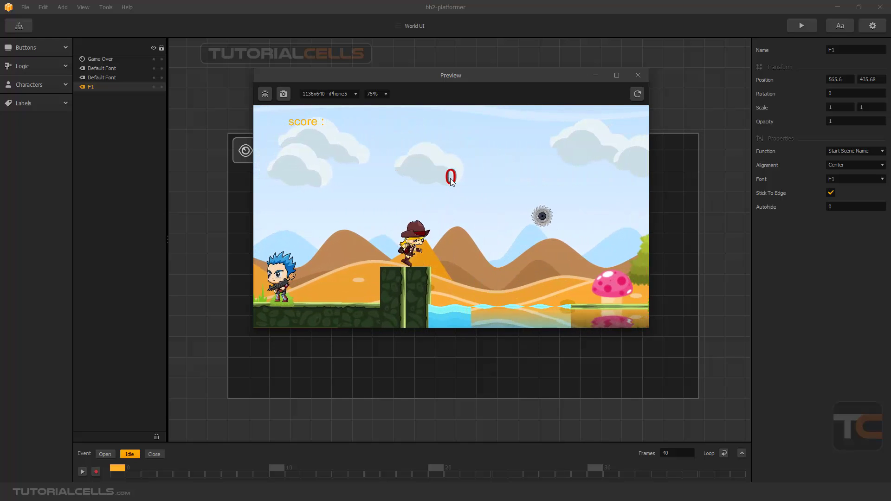
pyautogui.click(451, 179)
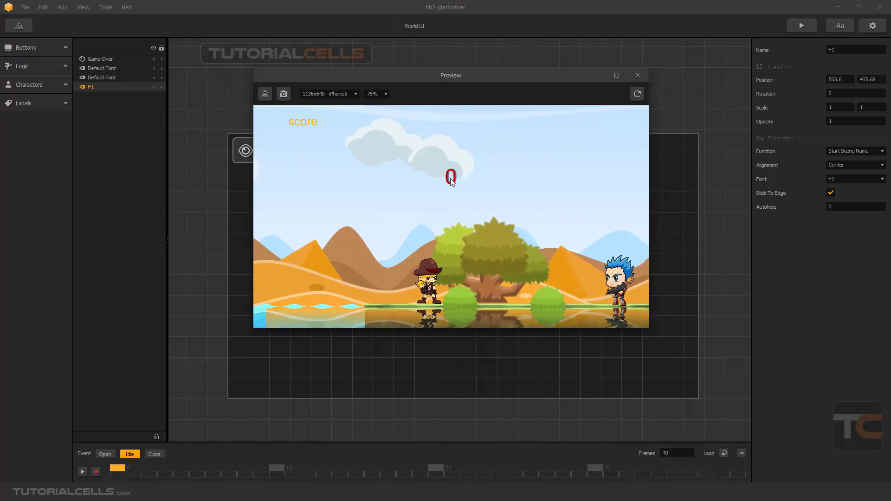
pyautogui.click(638, 76)
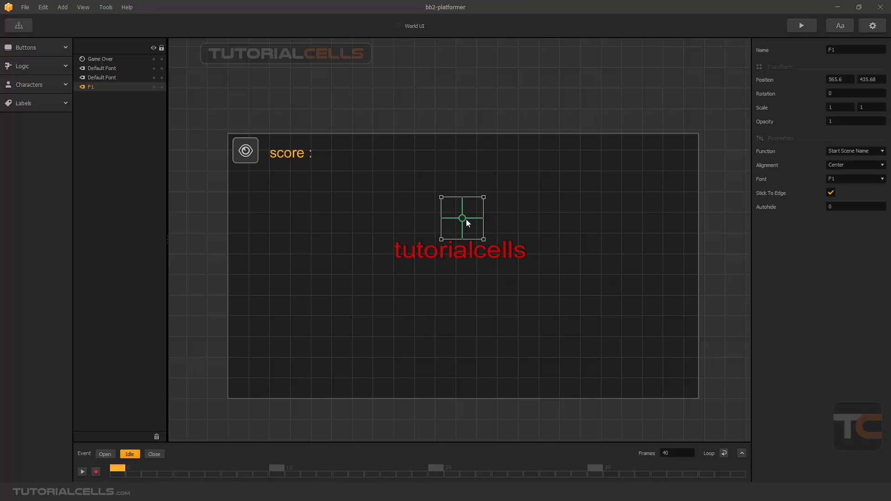
# Keep the F1 label's function as Start Scene Name and nudge it slightly upward
pyautogui.click(858, 152)
pyautogui.click(853, 179)
pyautogui.moveTo(464, 226); pyautogui.dragTo(465, 222)
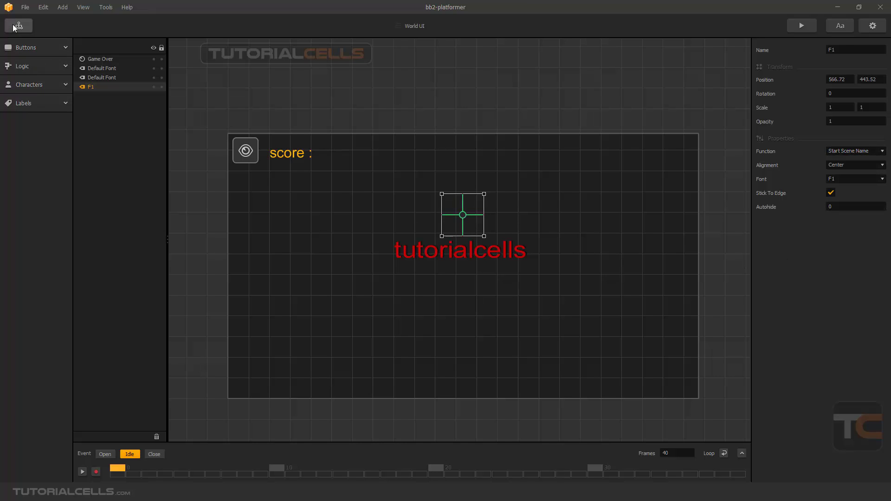
# Open the World scene on its Start section and launch a game preview
pyautogui.click(18, 26)
pyautogui.doubleClick(370, 241)
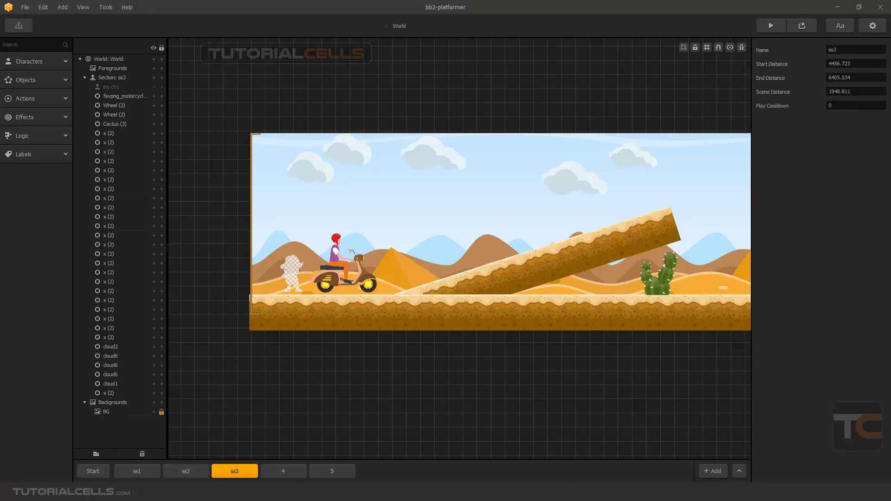
pyautogui.click(126, 474)
pyautogui.click(104, 473)
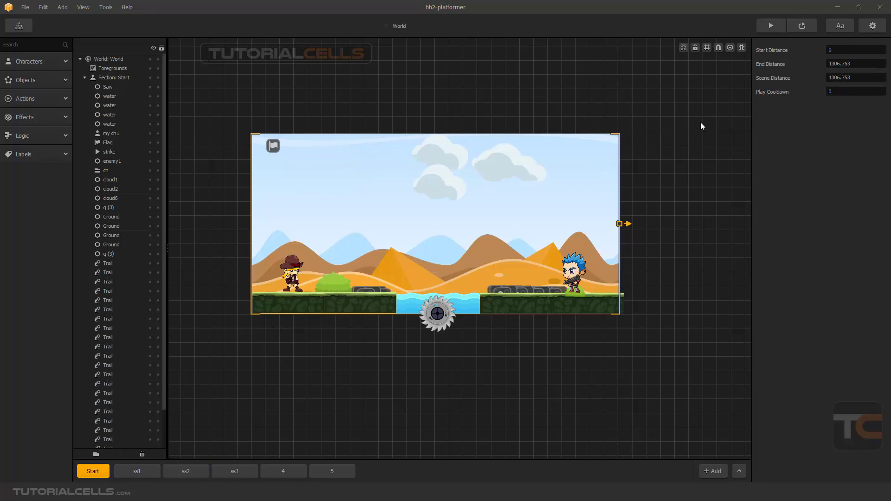
pyautogui.click(771, 26)
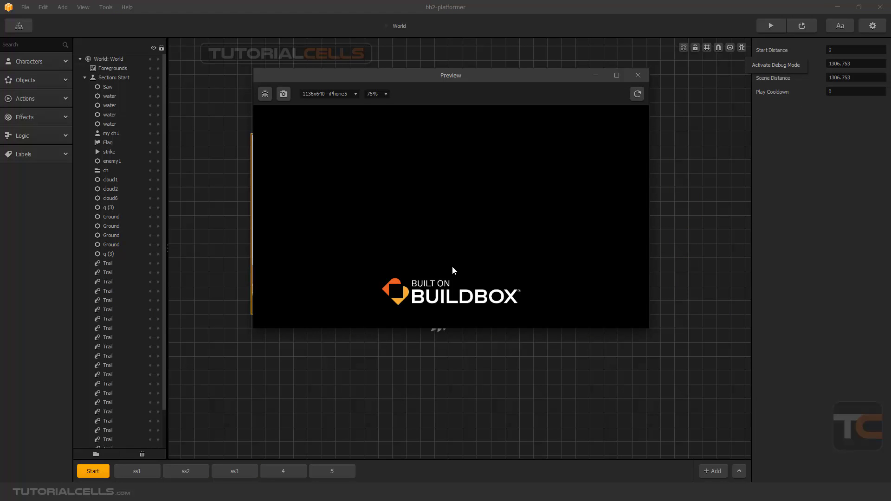
# Start the level and run right, jumping the water, saw, enemy and raised block
pyautogui.click(447, 295)
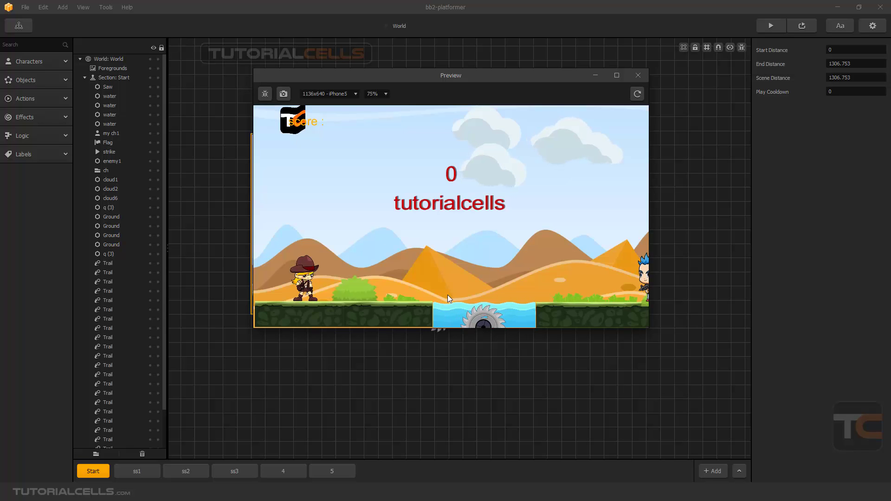
pyautogui.press('Right')
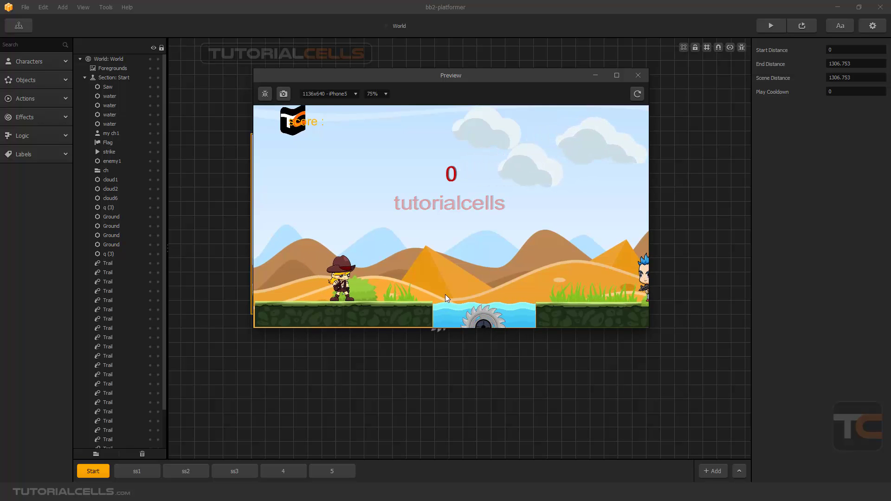
pyautogui.press('Up')
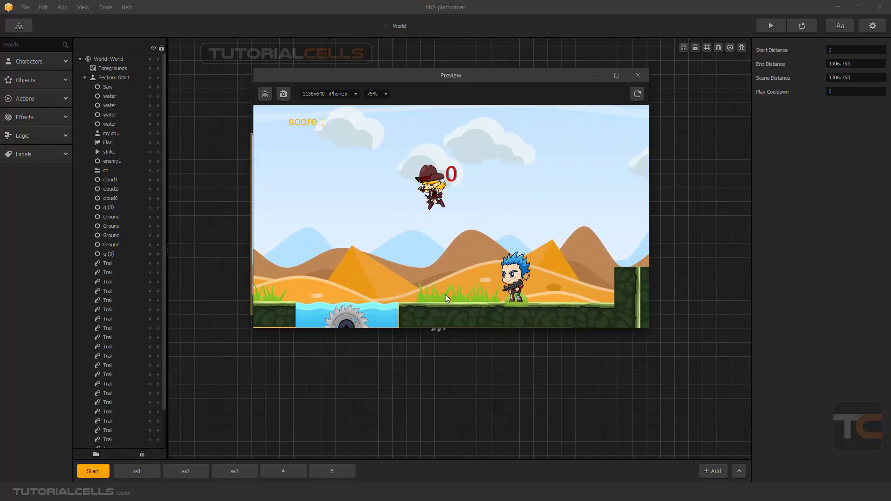
pyautogui.press('Up')
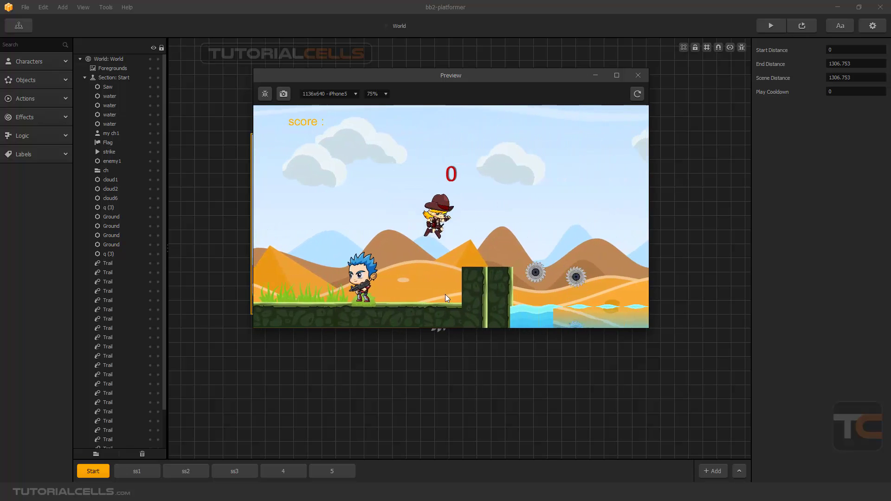
pyautogui.press('Up')
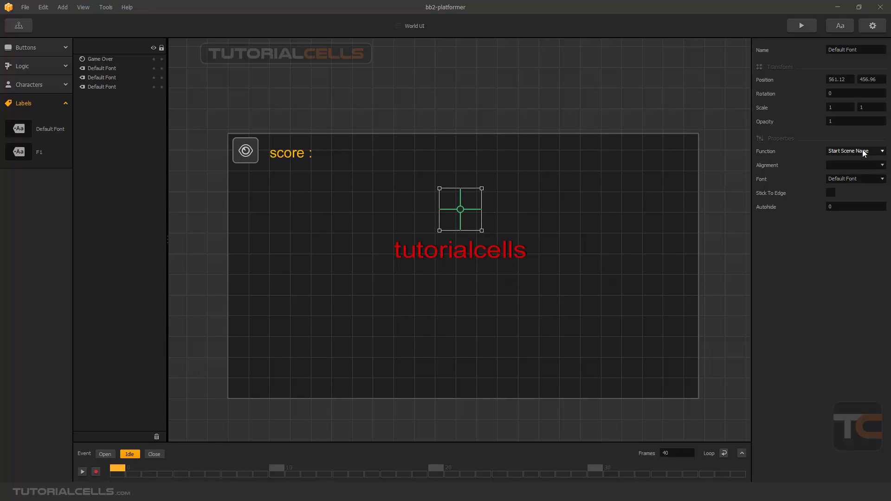
# Try Unlocked Characters then All Characters as the label function and move it beside 'score :'
pyautogui.click(863, 150)
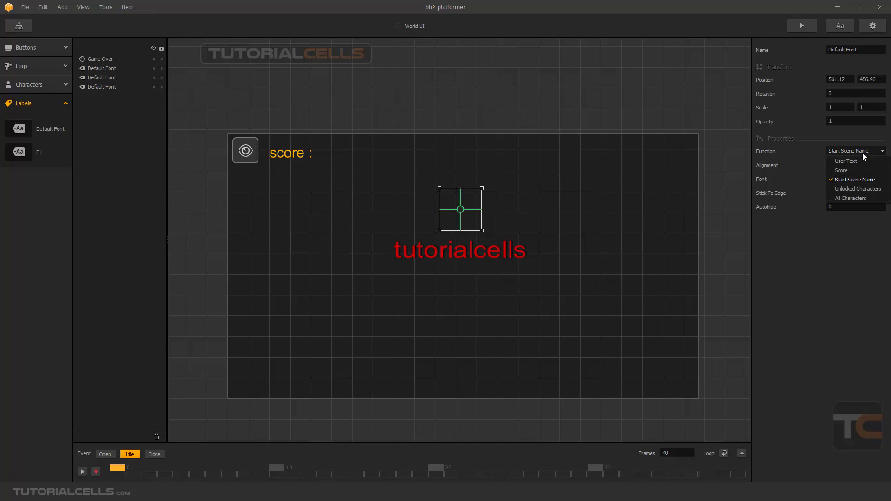
pyautogui.click(849, 188)
pyautogui.click(838, 151)
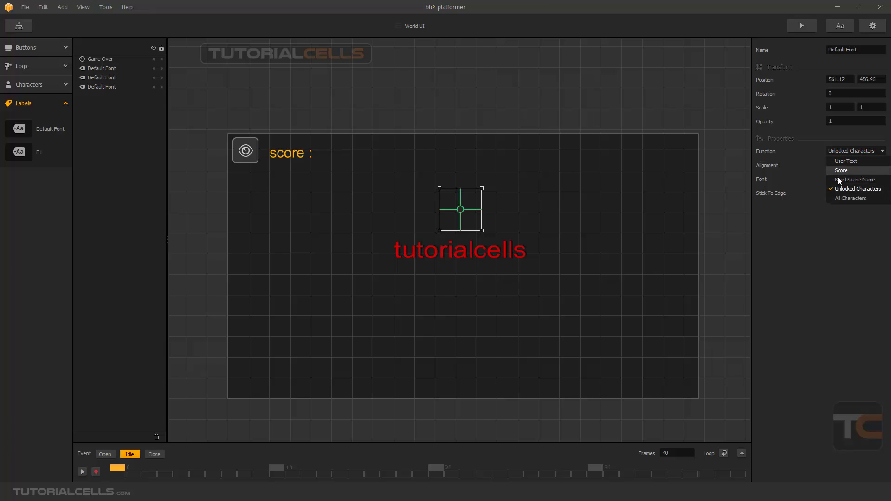
pyautogui.click(838, 198)
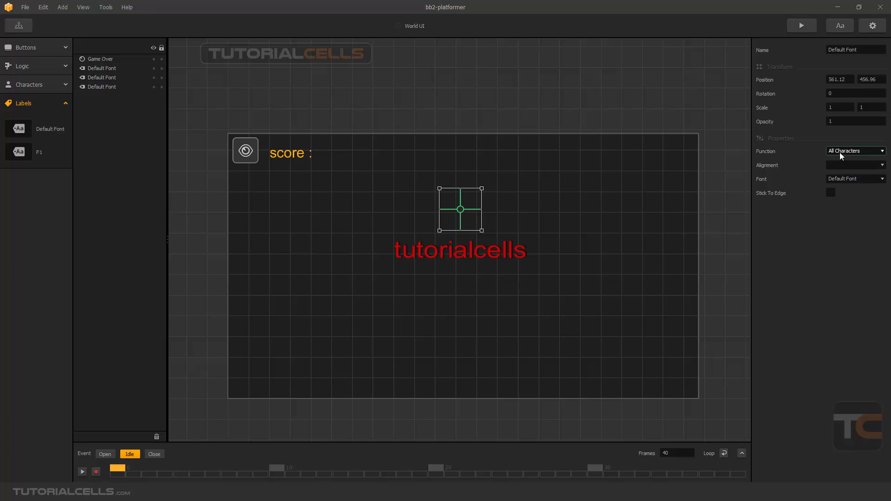
pyautogui.moveTo(467, 214); pyautogui.dragTo(376, 172)
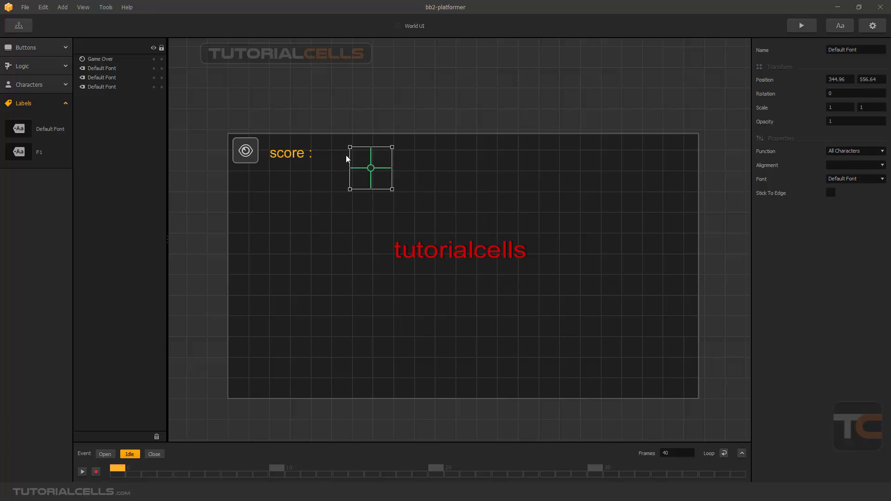
# Delete the unwanted crosshair label and drop a new F1 label right of 'score :'
pyautogui.click(110, 85)
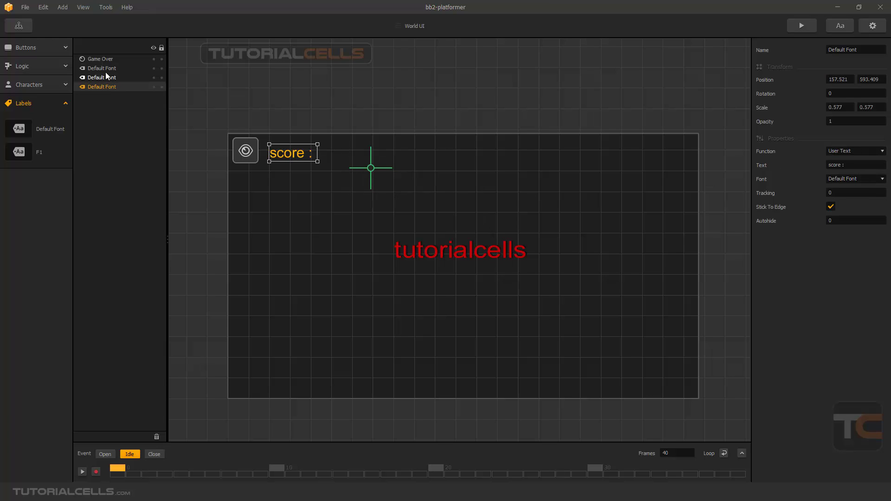
pyautogui.click(106, 70)
pyautogui.press('Delete')
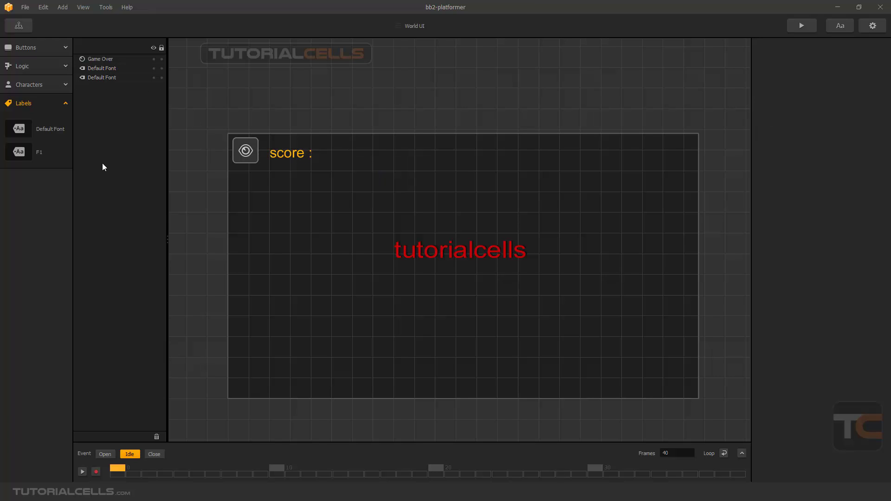
pyautogui.click(295, 155)
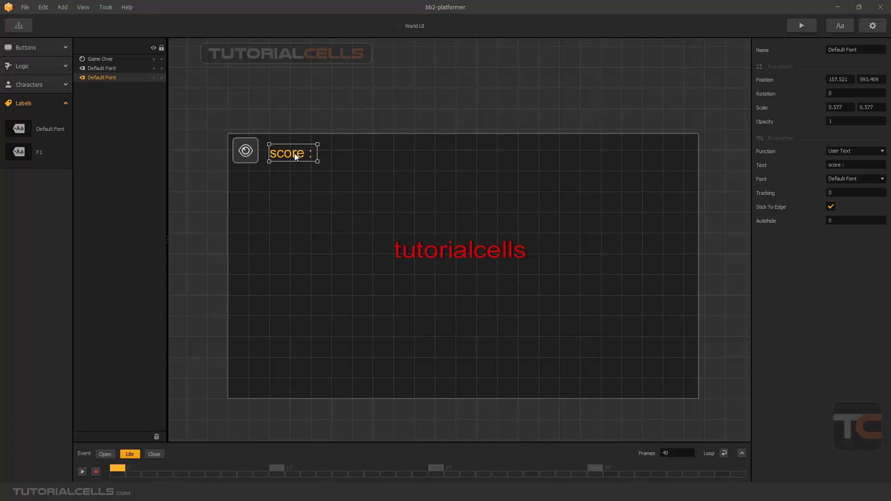
pyautogui.moveTo(40, 154); pyautogui.dragTo(336, 158)
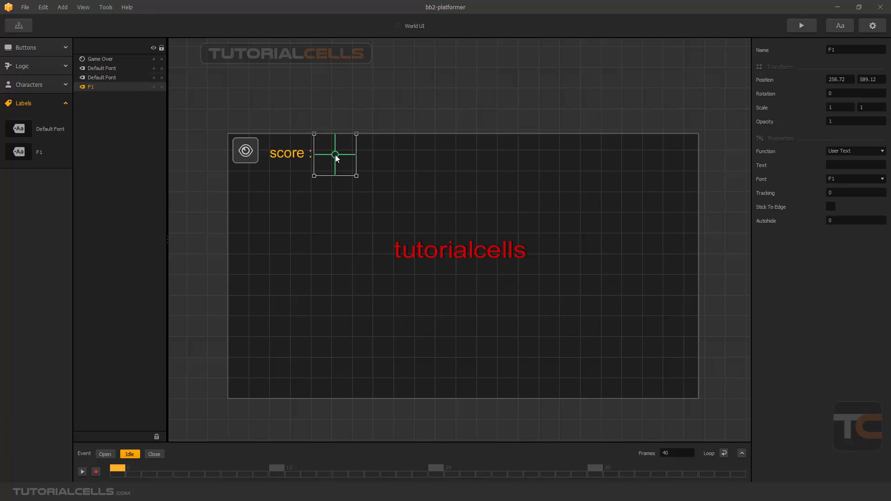
# Set the F1 label's Function to Score, counting across All worlds
pyautogui.click(840, 151)
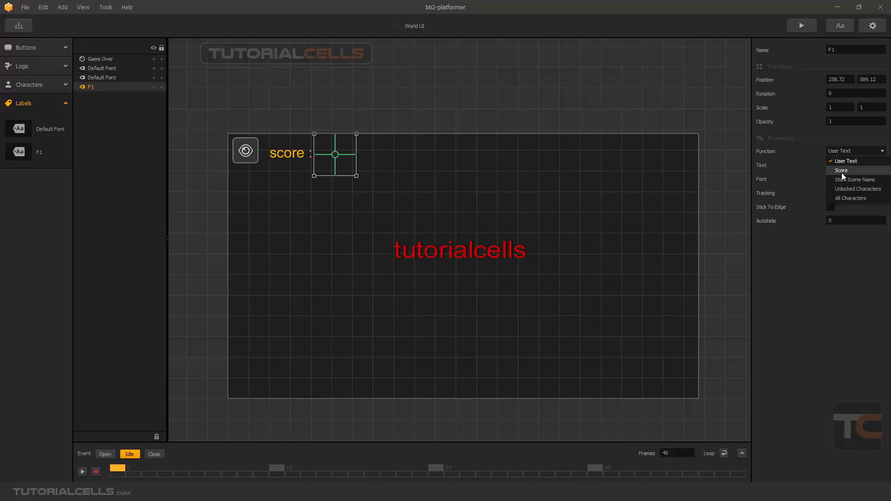
pyautogui.click(842, 176)
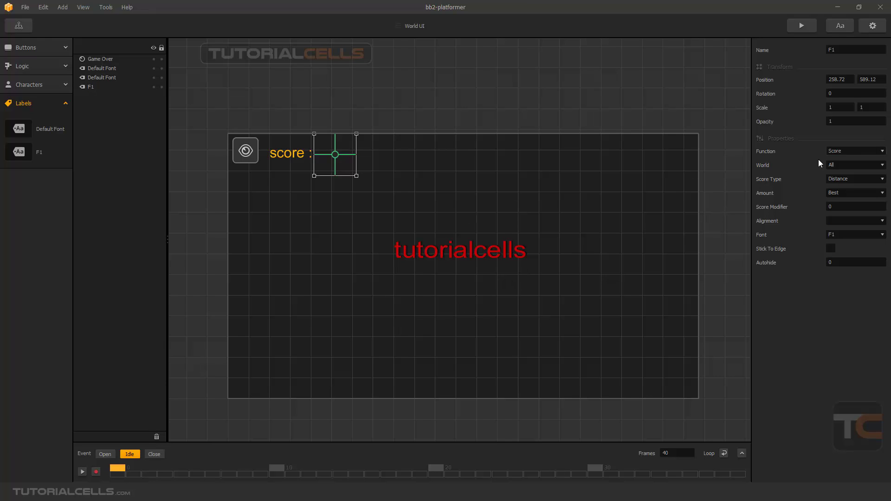
pyautogui.click(840, 161)
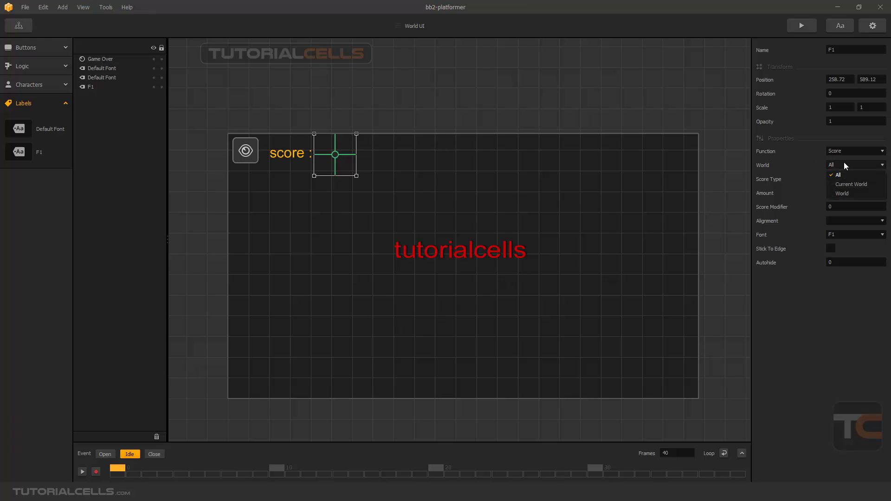
pyautogui.click(844, 162)
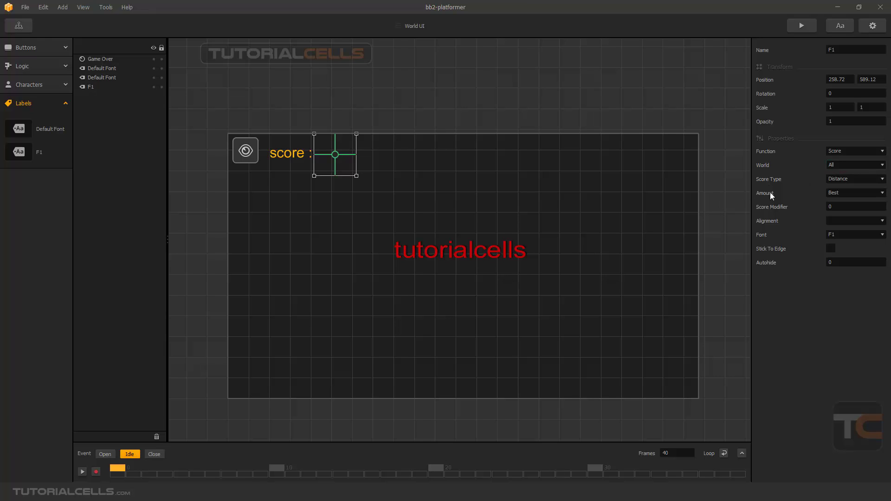
pyautogui.click(844, 165)
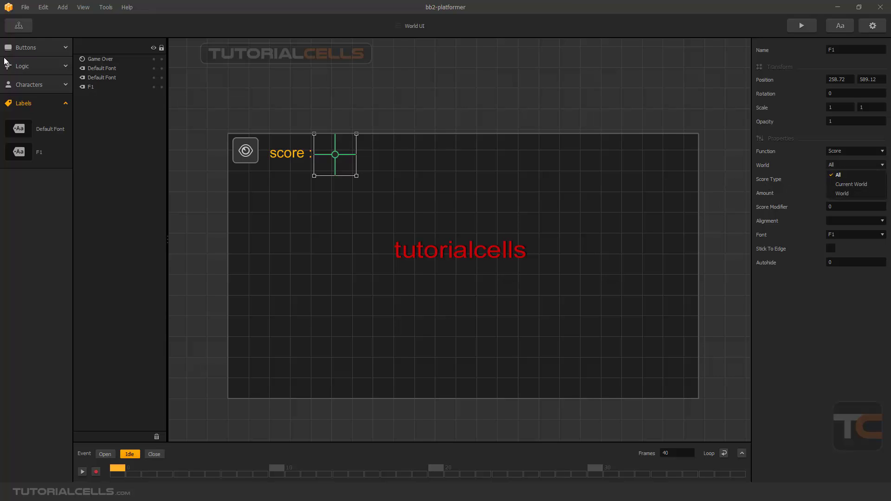
pyautogui.click(28, 25)
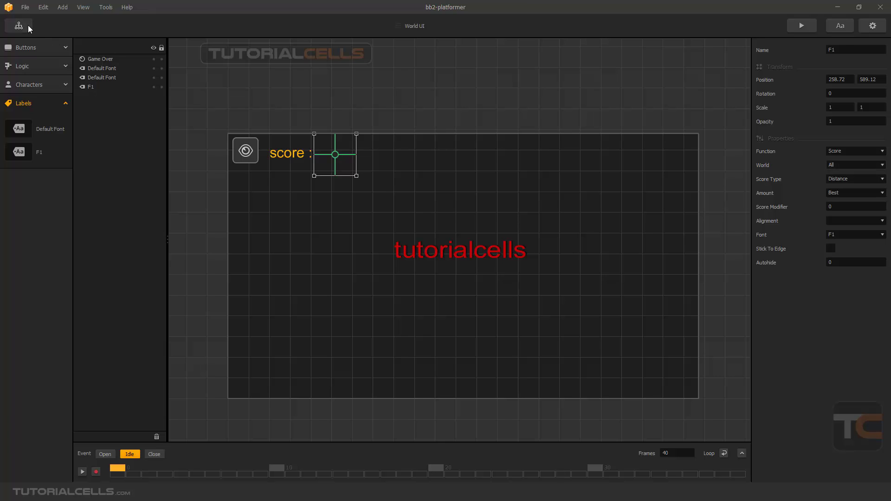
# Return to the Game Mind Map and bring up the add options near the World node
pyautogui.click(360, 238)
pyautogui.moveTo(360, 239); pyautogui.dragTo(356, 233)
pyautogui.rightClick(359, 154)
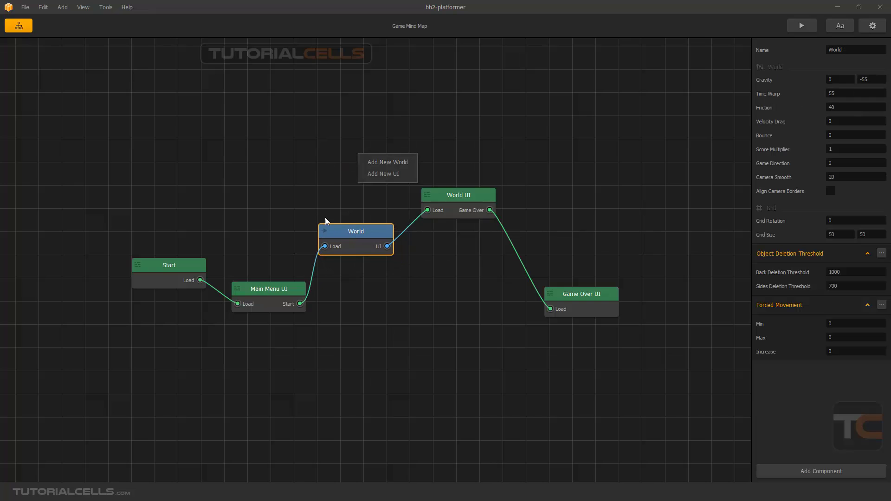
# In World UI, select the F1 score label, check its Score Type choices and start a test play
pyautogui.doubleClick(454, 196)
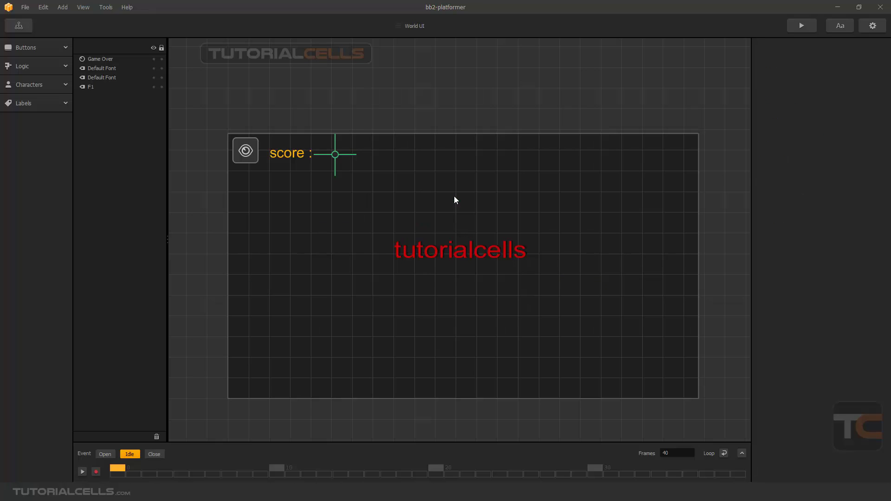
pyautogui.click(335, 154)
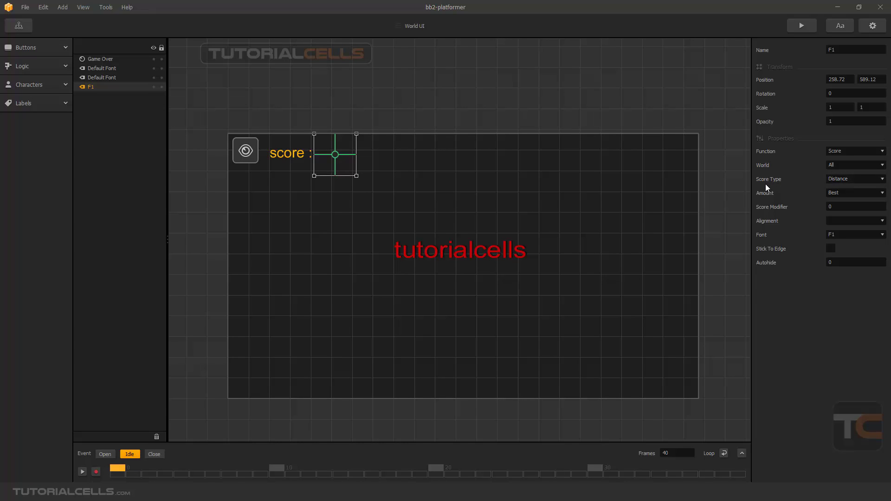
pyautogui.click(836, 178)
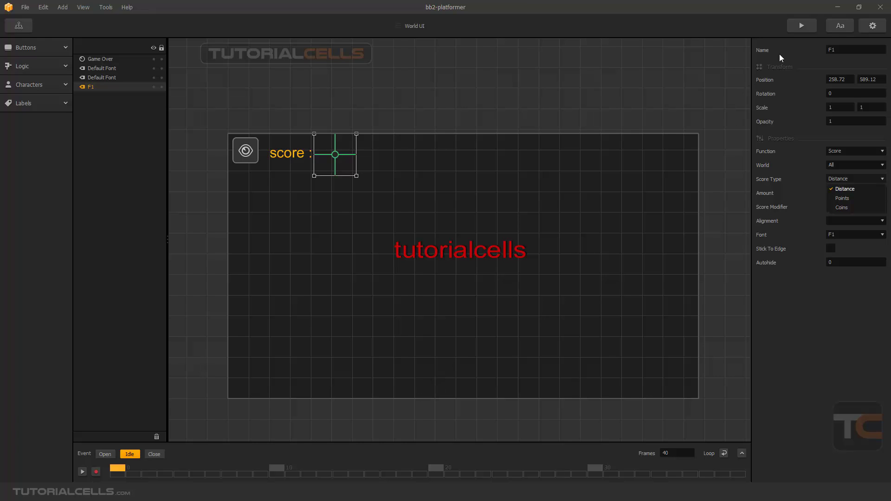
pyautogui.click(801, 24)
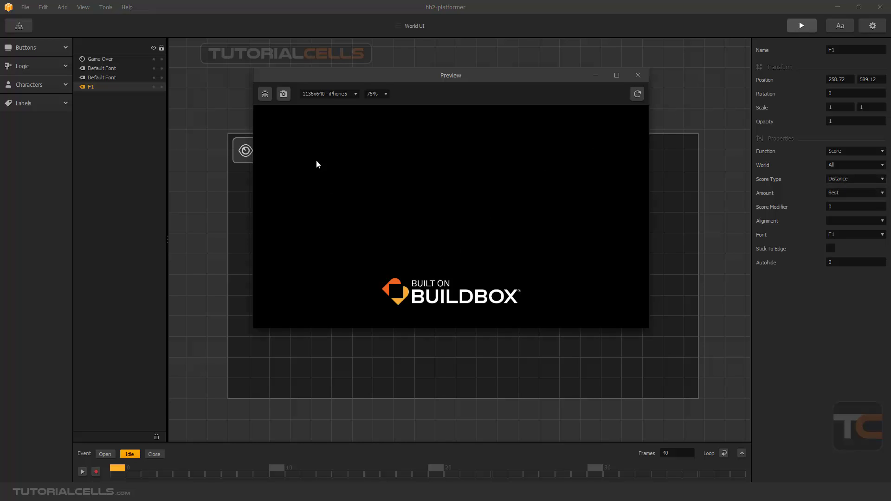
# Start the preview and run and jump right, watching the score rise to 933
pyautogui.click(458, 297)
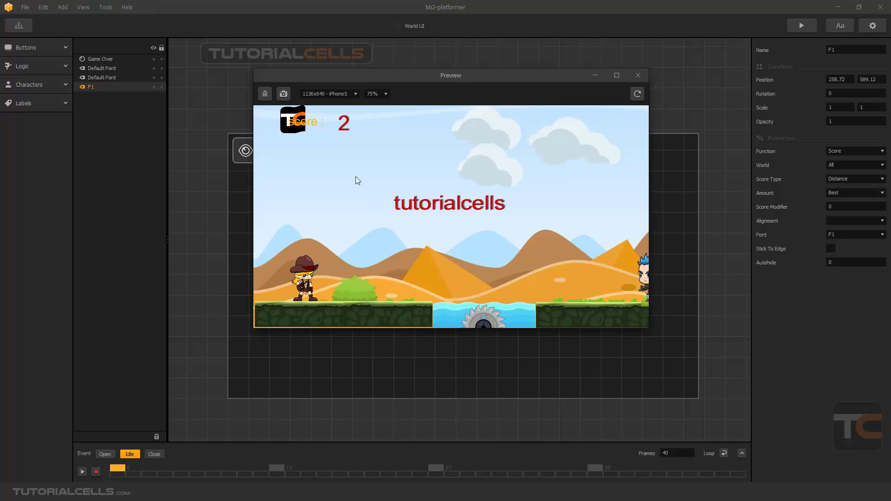
pyautogui.press('Right')
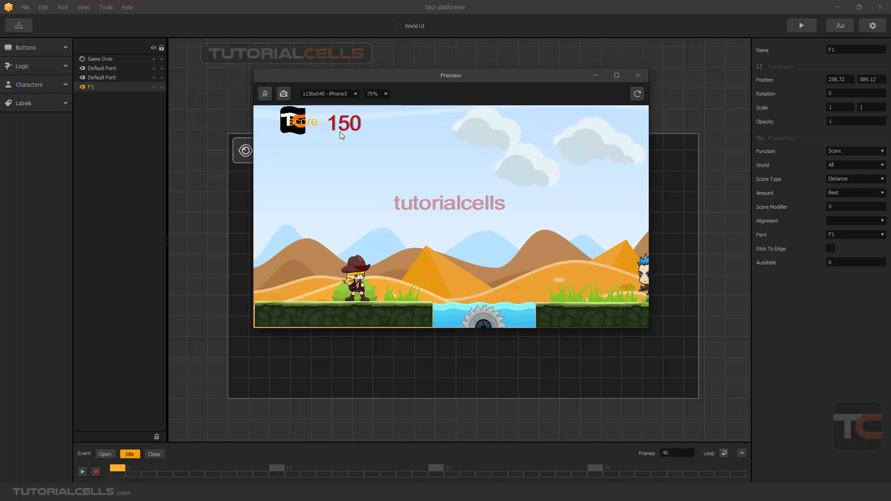
pyautogui.press('Right')
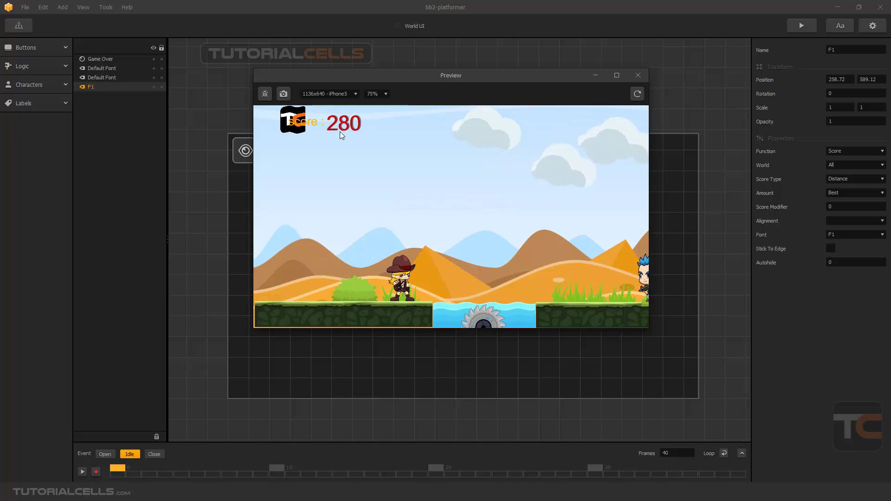
pyautogui.press('Right')
pyautogui.press('Up')
pyautogui.press('Right')
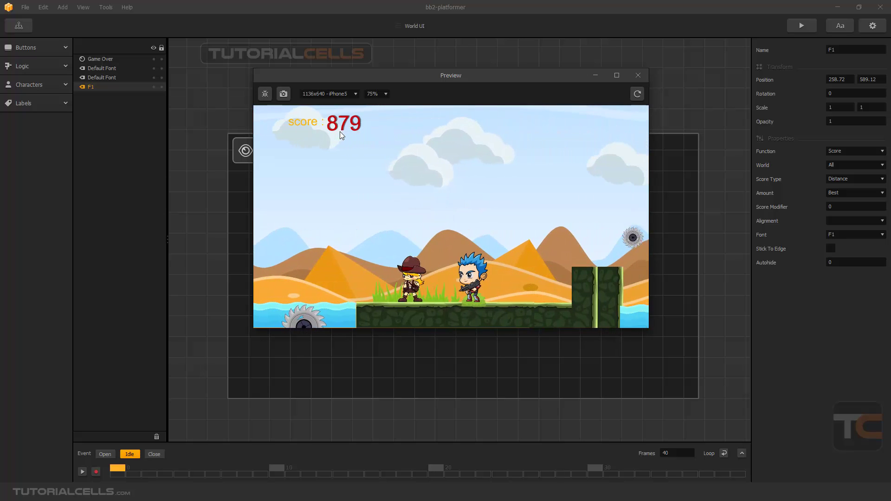
pyautogui.press('Right')
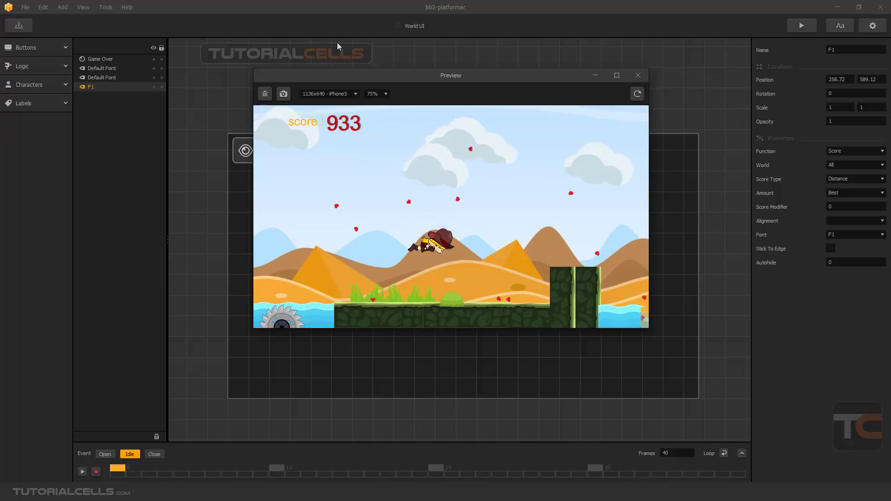
# Close the preview, switch the score label's Score Type to Coins and shrink it slightly
pyautogui.click(637, 76)
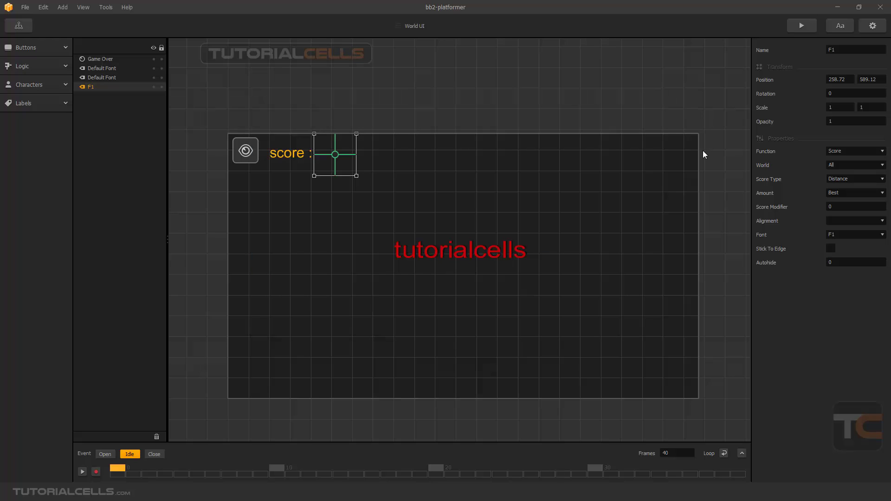
pyautogui.click(844, 179)
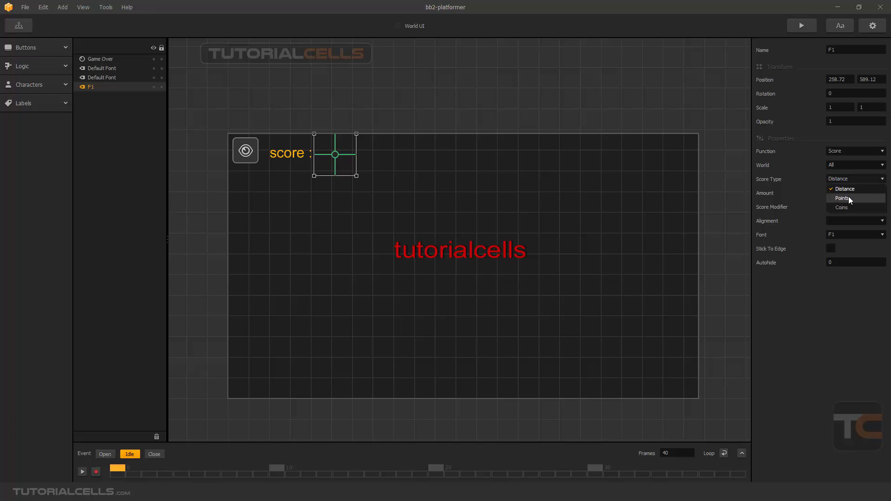
pyautogui.click(848, 198)
pyautogui.click(840, 179)
pyautogui.click(841, 207)
pyautogui.moveTo(314, 134); pyautogui.dragTo(328, 158)
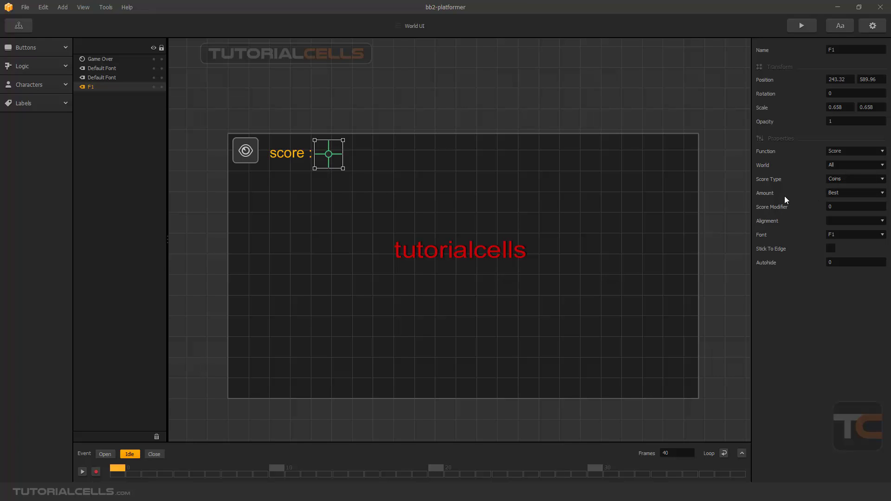
# Set the coin Amount to Current after briefly trying Total
pyautogui.click(838, 193)
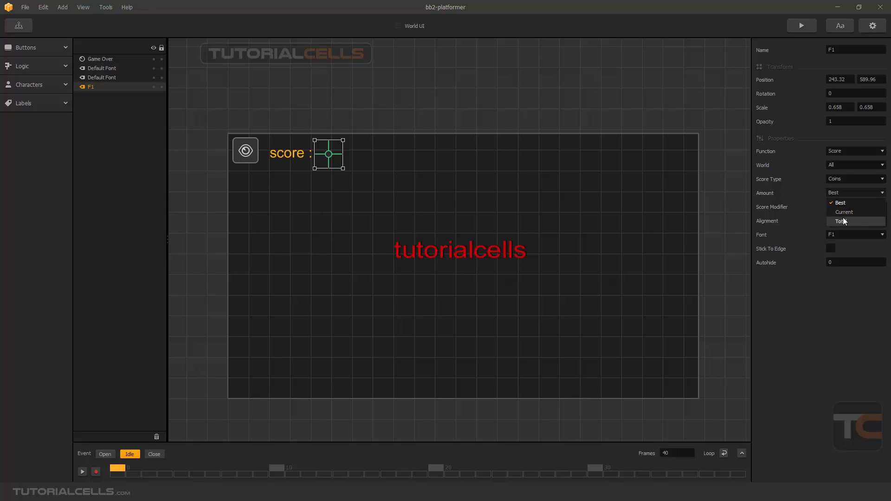
pyautogui.click(844, 213)
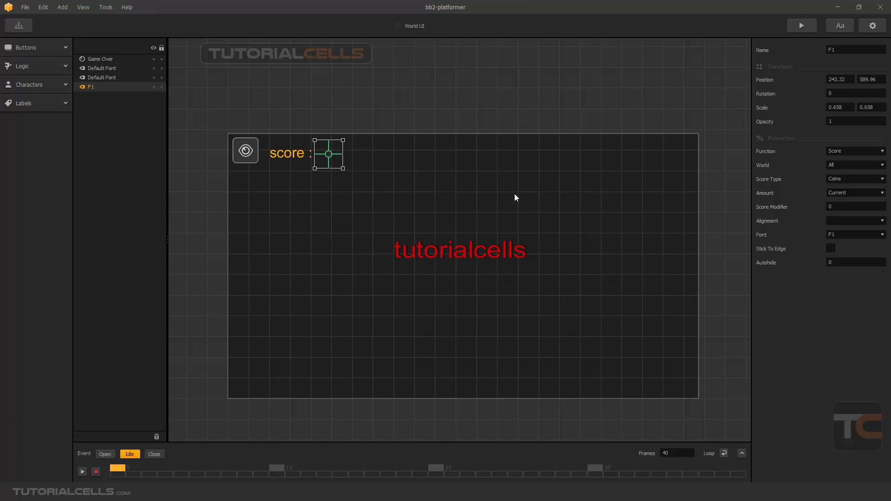
pyautogui.click(847, 194)
pyautogui.click(844, 221)
pyautogui.click(851, 193)
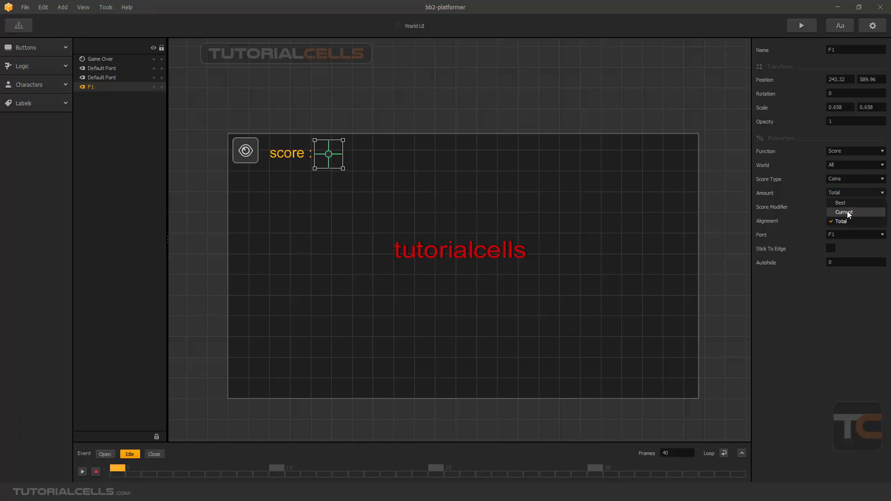
pyautogui.click(848, 213)
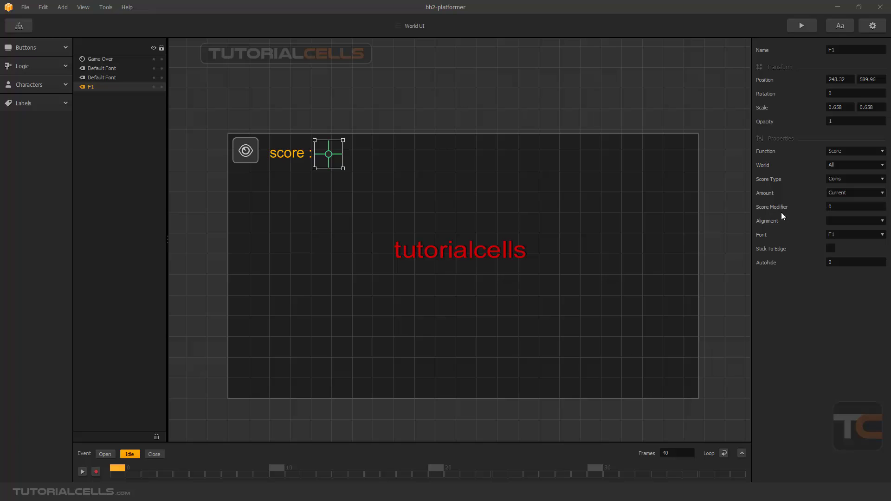
# Leave the Score Modifier unchanged and set the label's Alignment to Center
pyautogui.click(831, 207)
pyautogui.click(802, 211)
pyautogui.click(840, 221)
pyautogui.click(843, 240)
pyautogui.click(22, 28)
# In the World scene, duplicate a Ground block with Ctrl+D and place the copy over the water gap
pyautogui.doubleClick(355, 232)
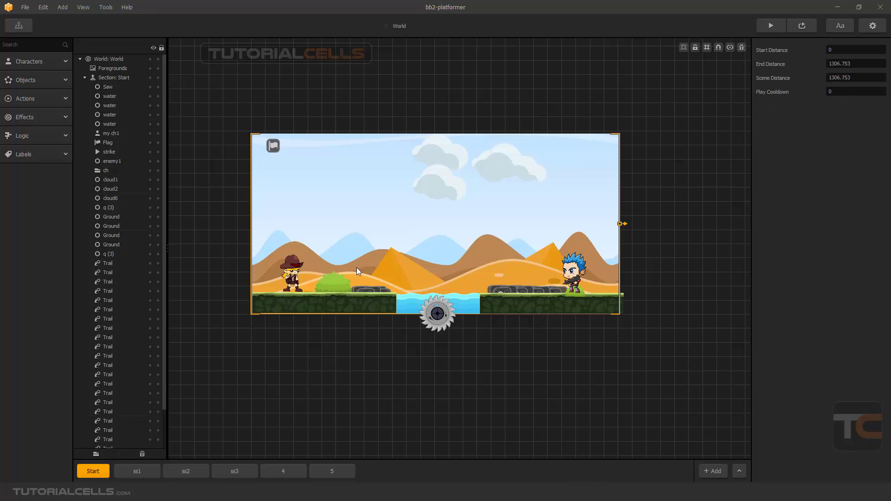
pyautogui.click(375, 307)
pyautogui.hotkey('ctrl', 'd')
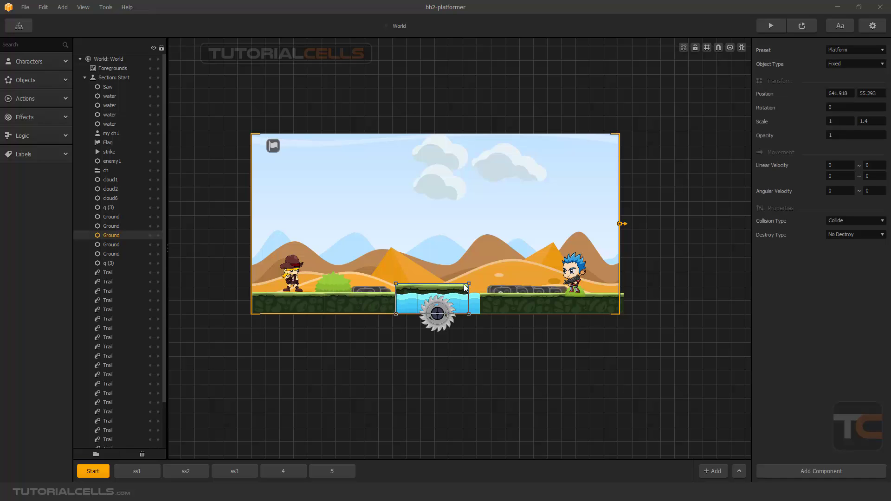
pyautogui.moveTo(411, 300); pyautogui.dragTo(414, 294)
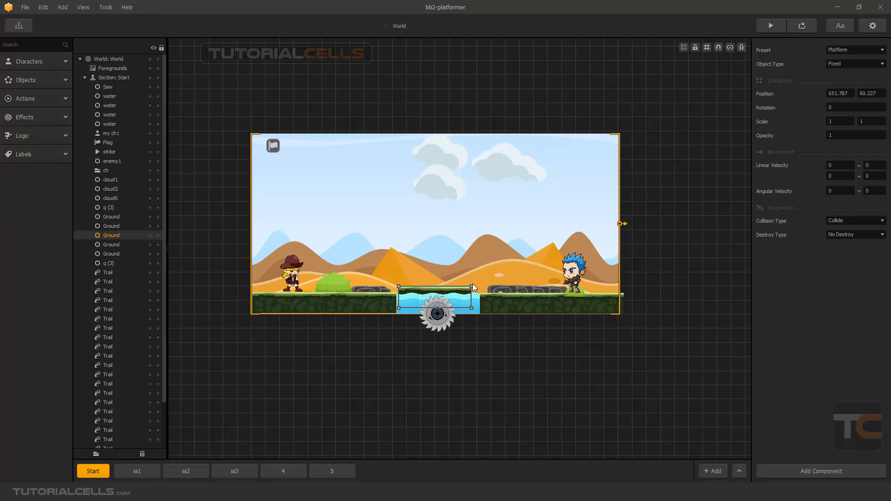
pyautogui.moveTo(472, 286); pyautogui.dragTo(453, 290)
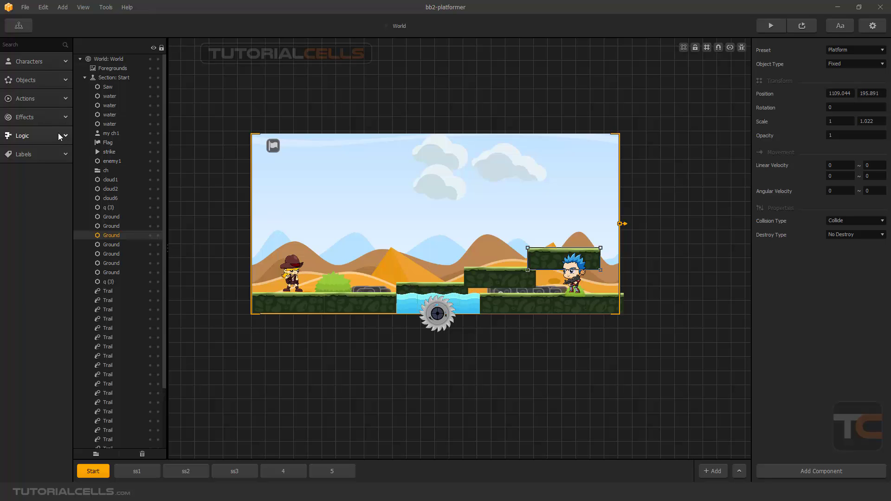
pyautogui.click(33, 101)
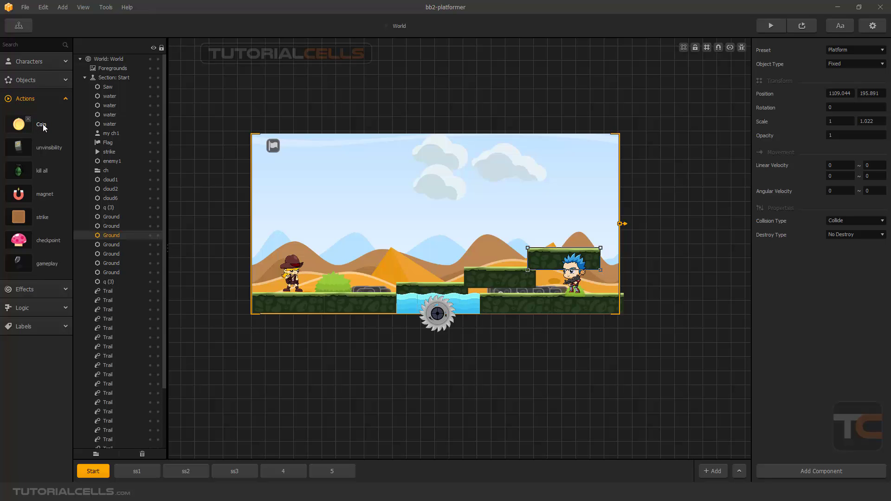
# Place a Coin above the bush and duplicate it into three rising rows of coins
pyautogui.moveTo(43, 127); pyautogui.dragTo(336, 265)
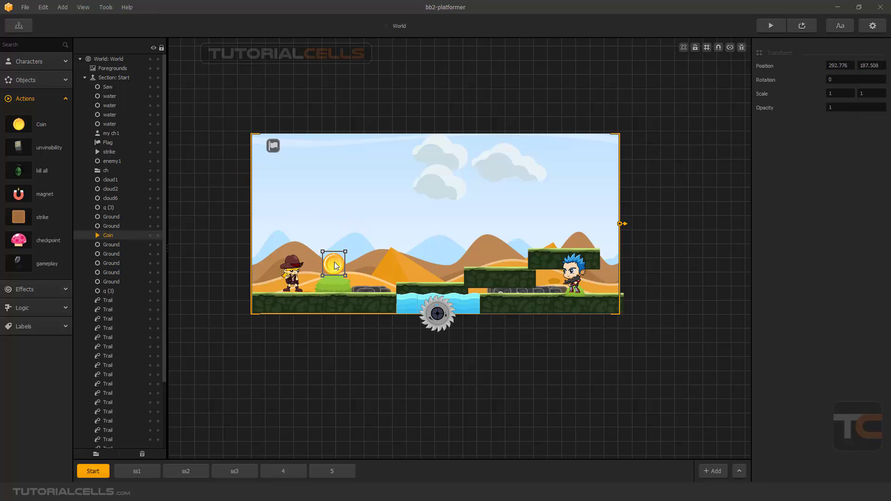
pyautogui.hotkey('ctrl', 'd')
pyautogui.hotkey('ctrl', 'd')
pyautogui.hotkey('ctrl', 'd')
pyautogui.hotkey('ctrl', 'd')
pyautogui.hotkey('ctrl', 'd')
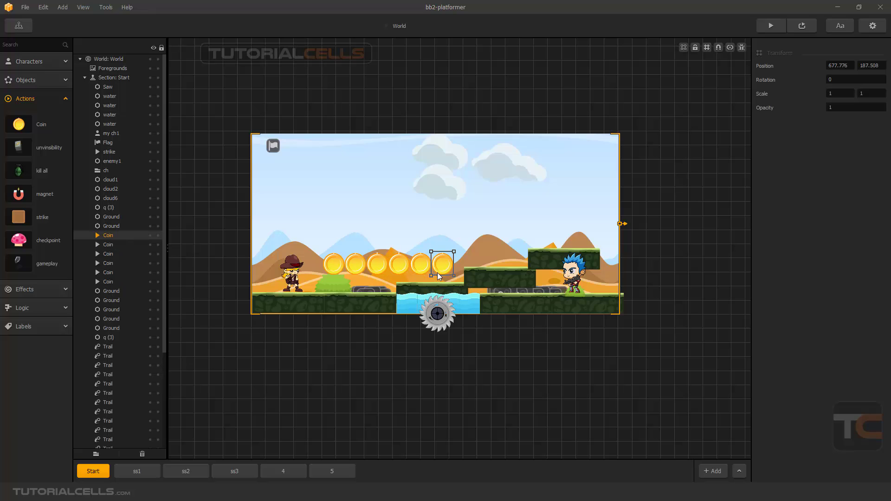
pyautogui.hotkey('ctrl', 'd')
pyautogui.moveTo(443, 273); pyautogui.dragTo(444, 250)
pyautogui.hotkey('ctrl', 'd')
pyautogui.hotkey('ctrl', 'd')
pyautogui.hotkey('ctrl', 'd')
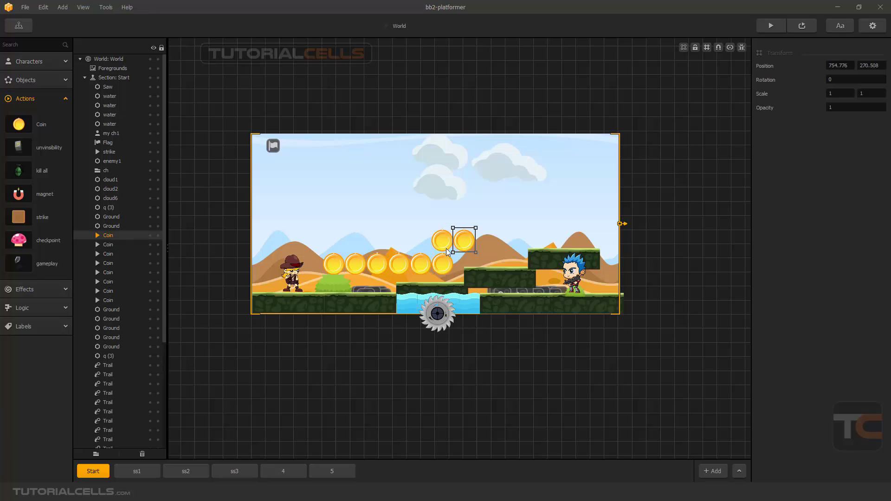
pyautogui.hotkey('ctrl', 'd')
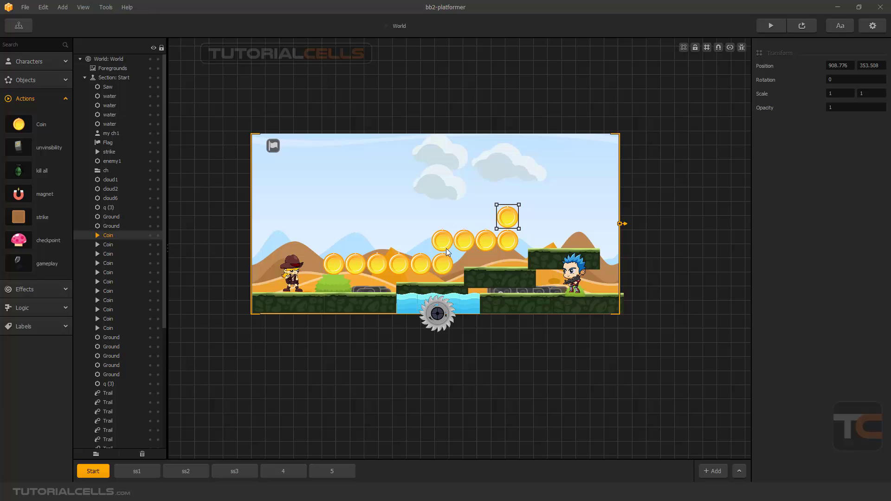
pyautogui.hotkey('ctrl', 'd')
pyautogui.hotkey('ctrl', 'd')
pyautogui.hotkey('ctrl', 'd')
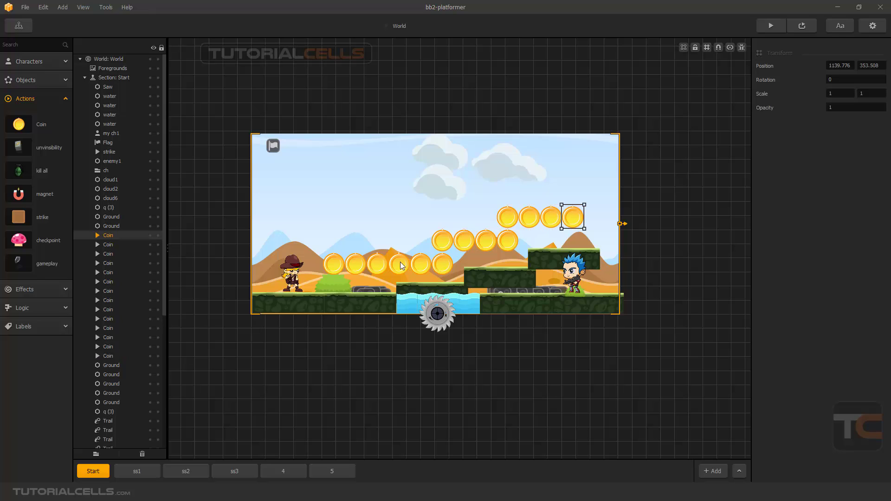
pyautogui.click(46, 123)
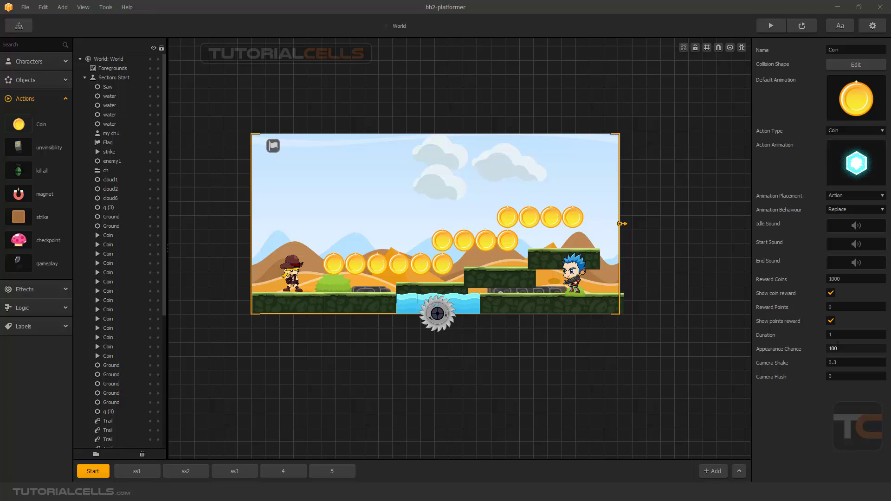
# Set the Coin's camera shake to 0 and its Reward Coins to 1
pyautogui.click(841, 362)
pyautogui.write('0')
pyautogui.click(818, 446)
pyautogui.moveTo(839, 279); pyautogui.dragTo(814, 282)
pyautogui.write('1')
pyautogui.click(816, 397)
# Nudge the player character's placement and launch a test play of the game
pyautogui.moveTo(287, 276)
pyautogui.mouseDown()
pyautogui.moveTo(309, 263)
pyautogui.moveTo(285, 275)
pyautogui.mouseUp()
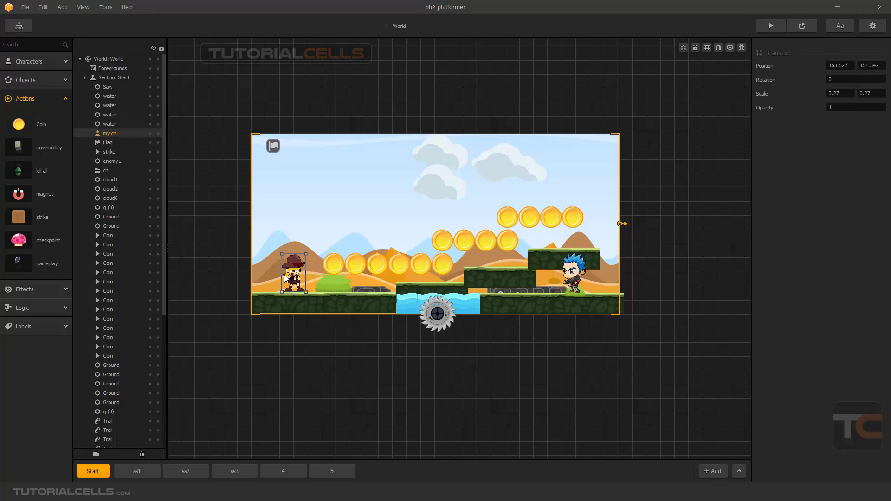
pyautogui.click(57, 124)
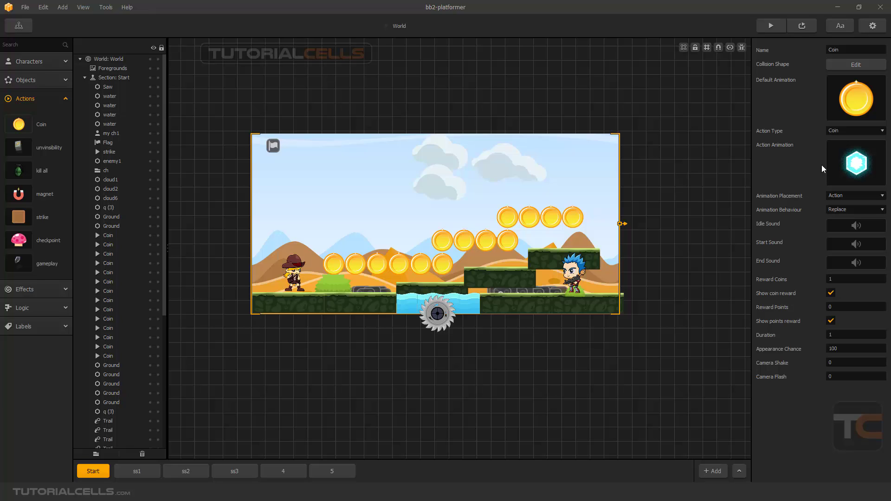
pyautogui.click(771, 24)
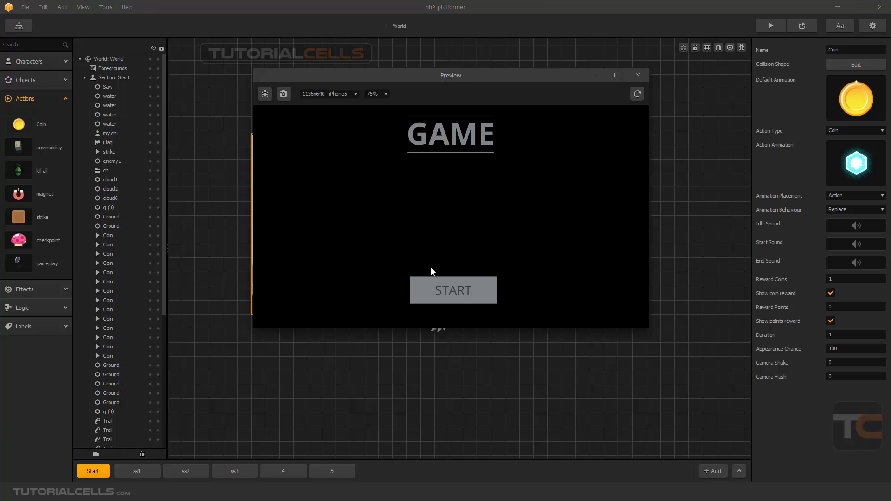
# Start the game and run and jump right collecting coins until the score reaches 14, then close the preview
pyautogui.click(424, 286)
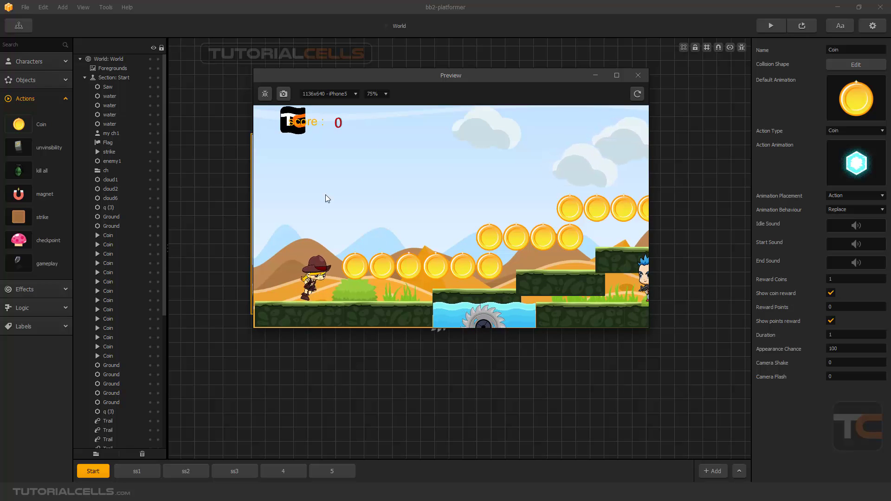
pyautogui.press('Right')
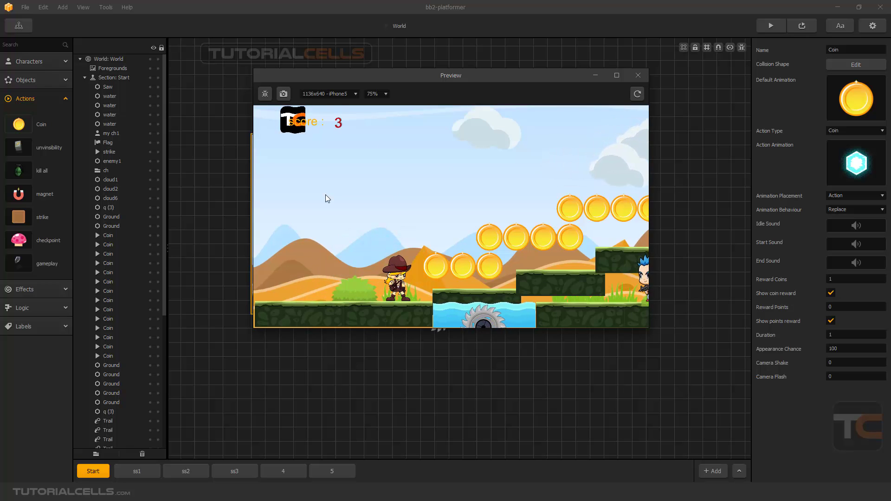
pyautogui.press('Right')
pyautogui.press('Up')
pyautogui.press('Right')
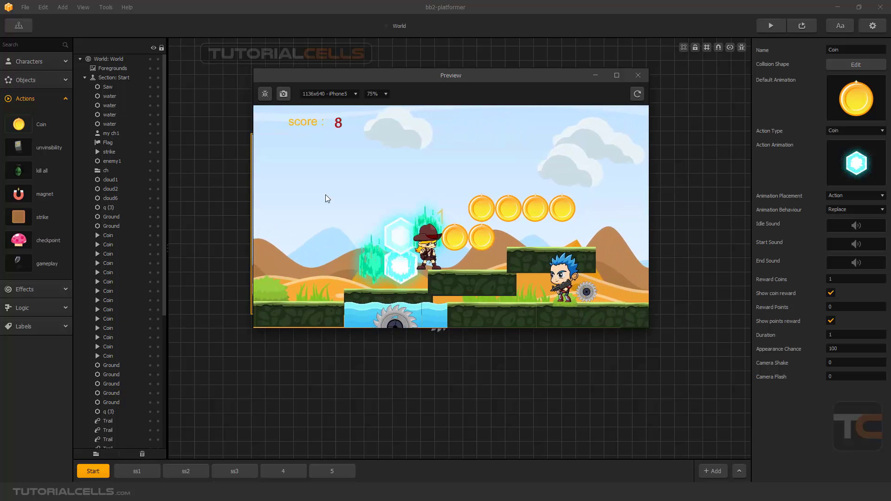
pyautogui.press('Up')
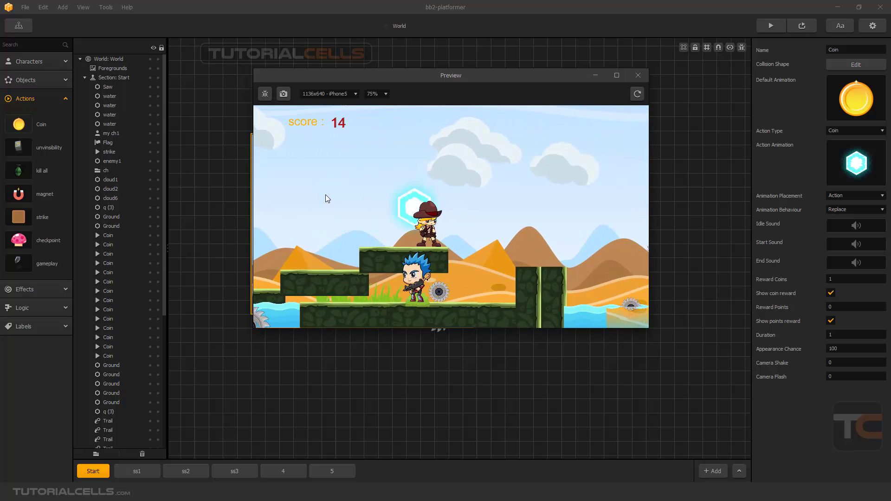
pyautogui.press('Right')
pyautogui.press('Right')
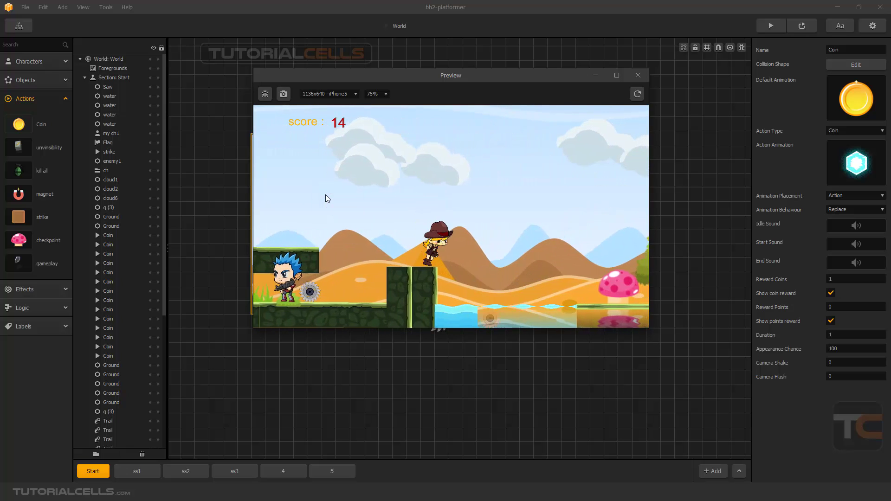
pyautogui.press('Up')
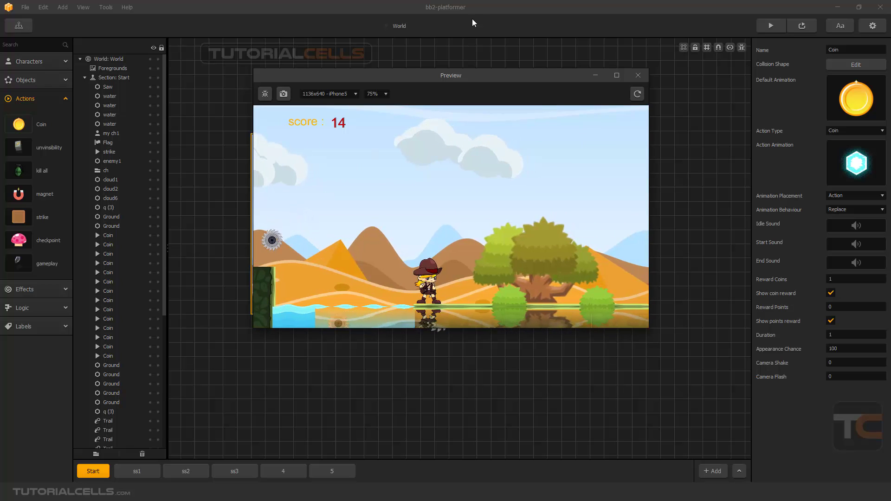
pyautogui.click(637, 75)
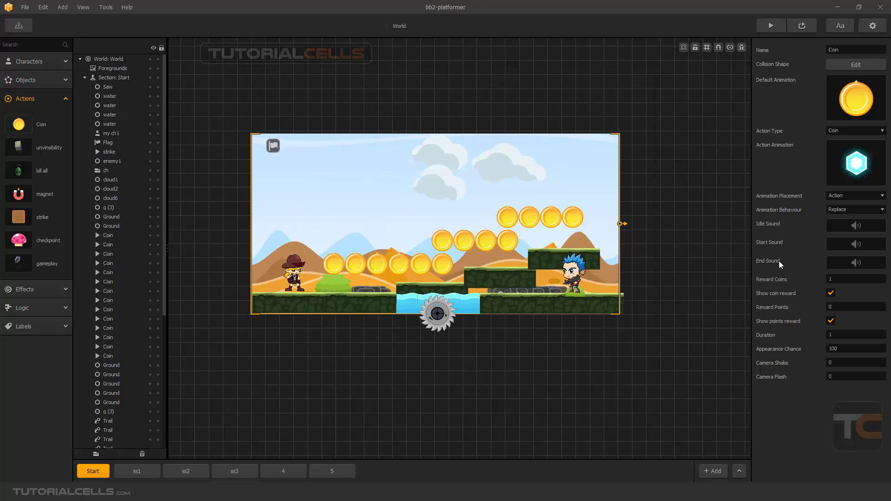
# Open the World UI scene from the Game Mind Map and select the 'score :' label
pyautogui.click(18, 26)
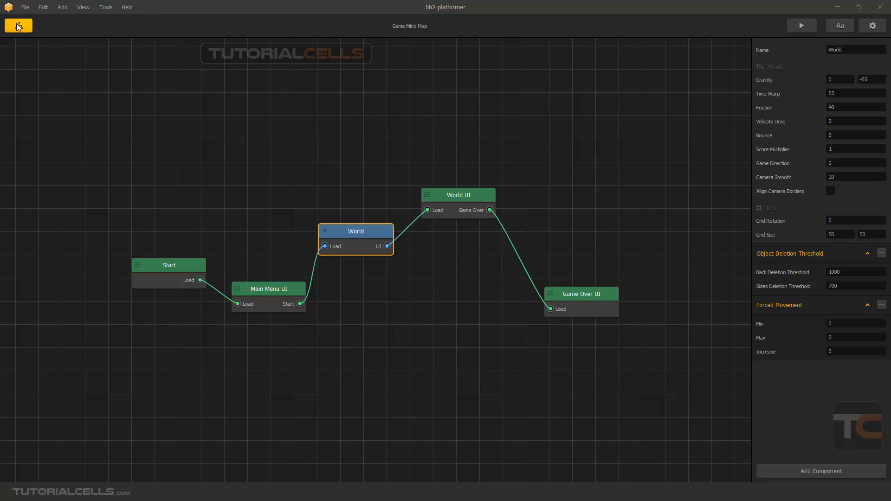
pyautogui.doubleClick(454, 204)
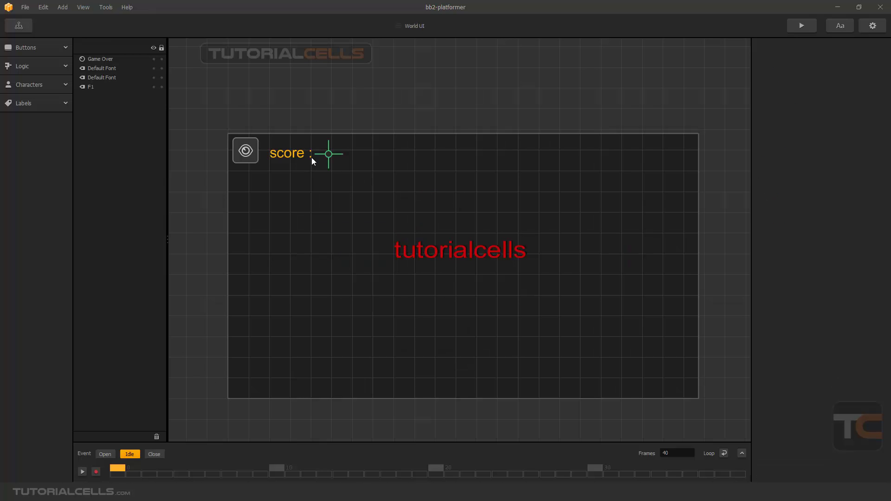
pyautogui.click(290, 158)
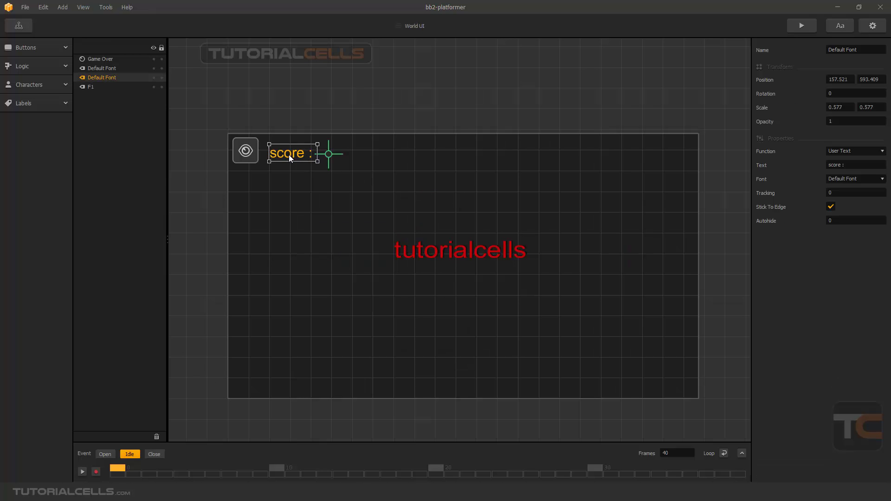
# Add a Default Font label below 'score :' reading 'level :', scaled down to 0.58
pyautogui.click(54, 107)
pyautogui.moveTo(273, 177); pyautogui.dragTo(290, 183)
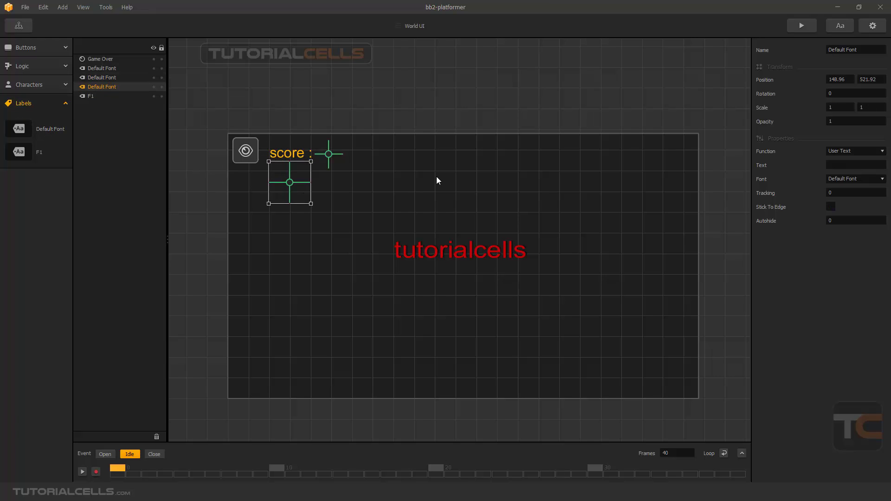
pyautogui.click(833, 164)
pyautogui.write('level :')
pyautogui.click(823, 257)
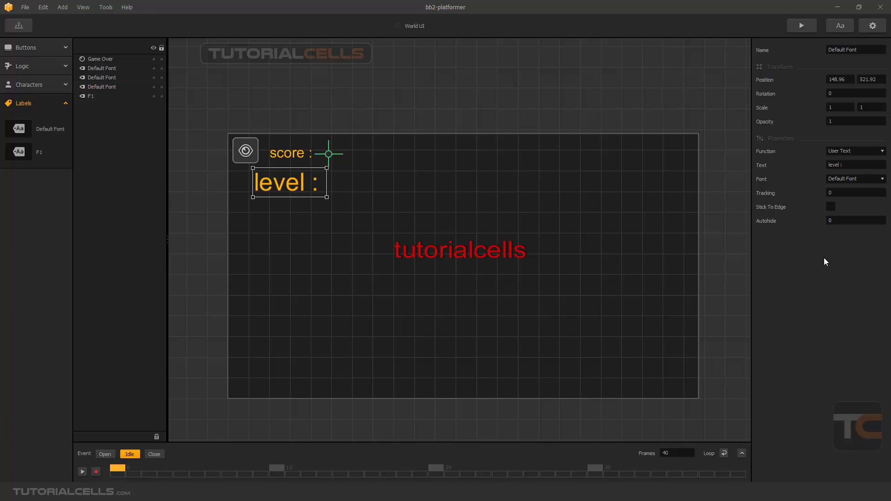
pyautogui.moveTo(253, 168); pyautogui.dragTo(289, 177)
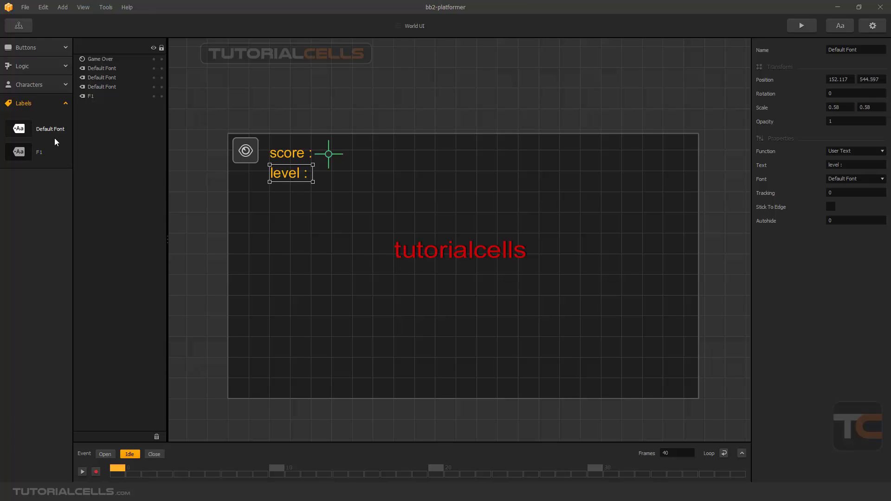
# Add a new F1 number label beside 'level :' in the World UI
pyautogui.moveTo(50, 145); pyautogui.dragTo(328, 174)
pyautogui.click(327, 155)
pyautogui.moveTo(311, 144); pyautogui.dragTo(326, 157)
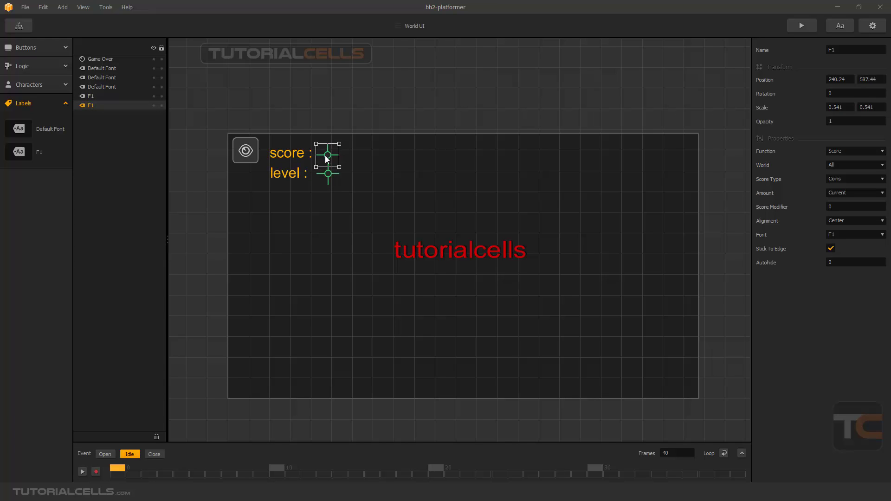
pyautogui.click(331, 179)
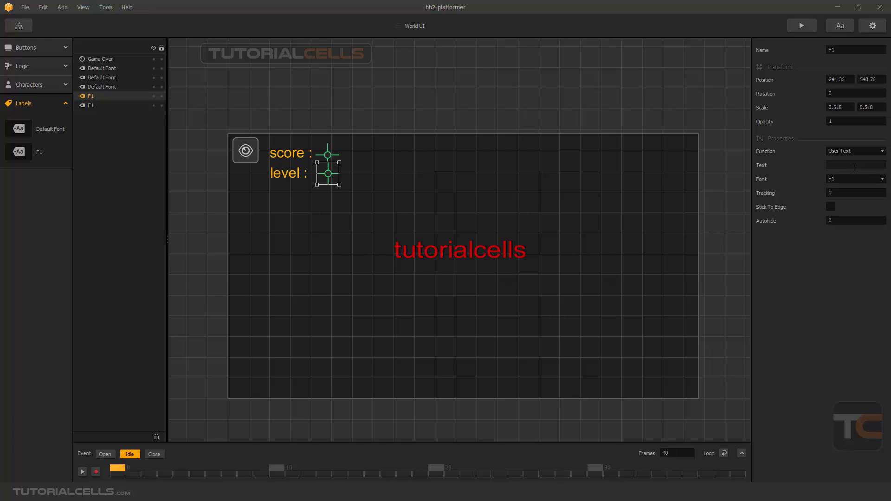
# Set the new label's Function to Score with Score Type Points
pyautogui.click(851, 153)
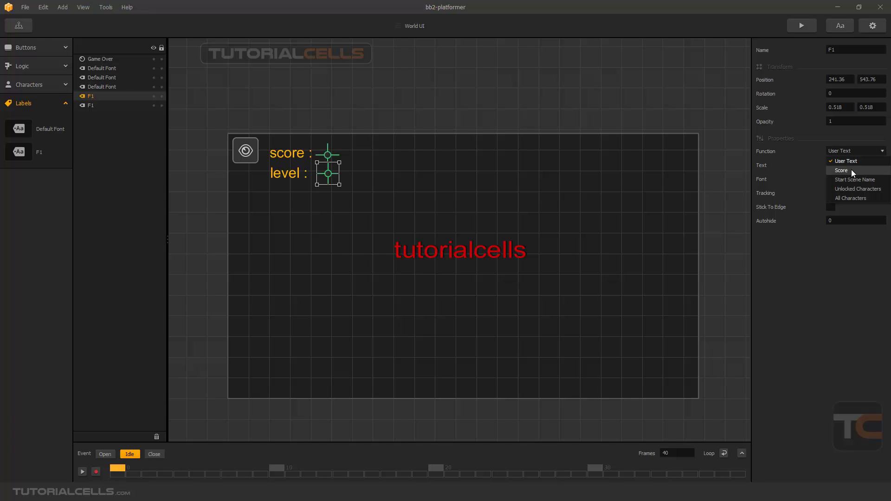
pyautogui.click(852, 171)
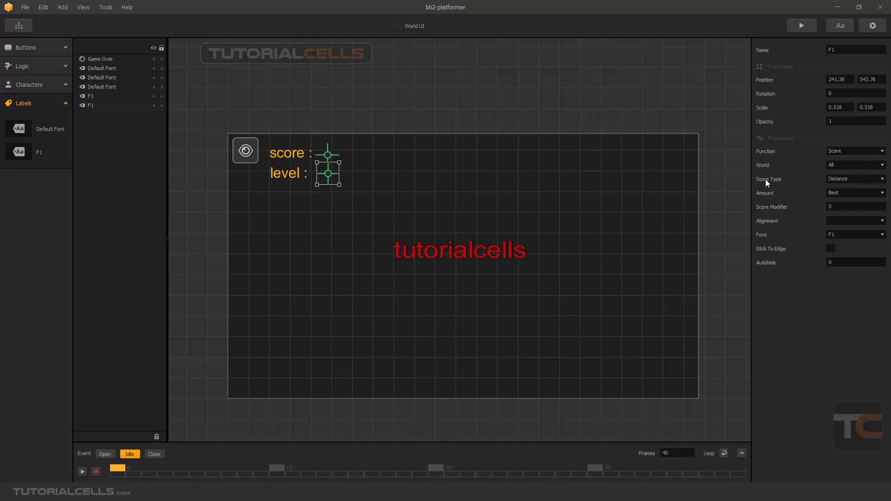
pyautogui.click(843, 180)
pyautogui.click(845, 197)
# Open the World level and drag the Start section's right edge slightly outward
pyautogui.click(19, 26)
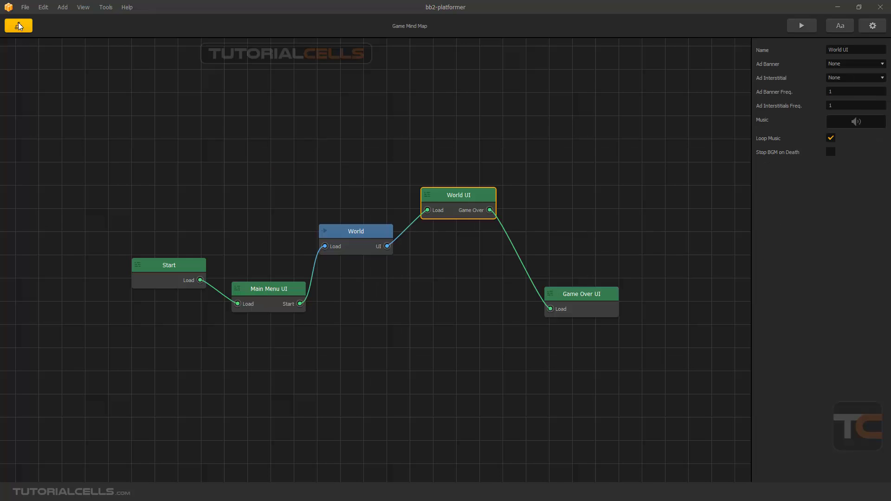
pyautogui.doubleClick(366, 232)
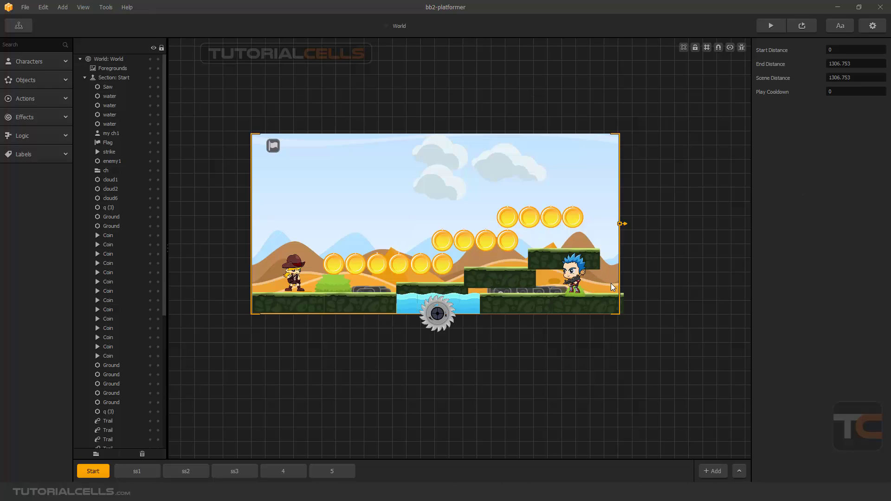
pyautogui.moveTo(622, 226); pyautogui.dragTo(626, 224)
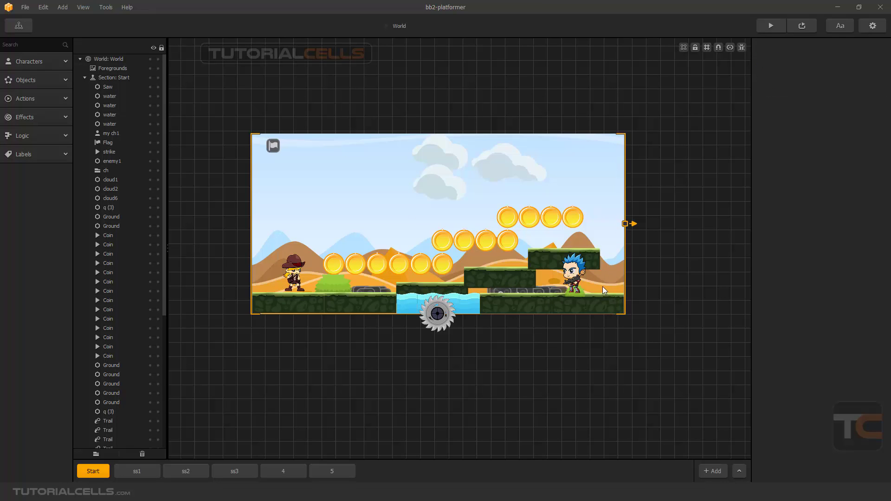
# Place a strike action just right of the top coin row and delete a stray strike box
pyautogui.click(44, 103)
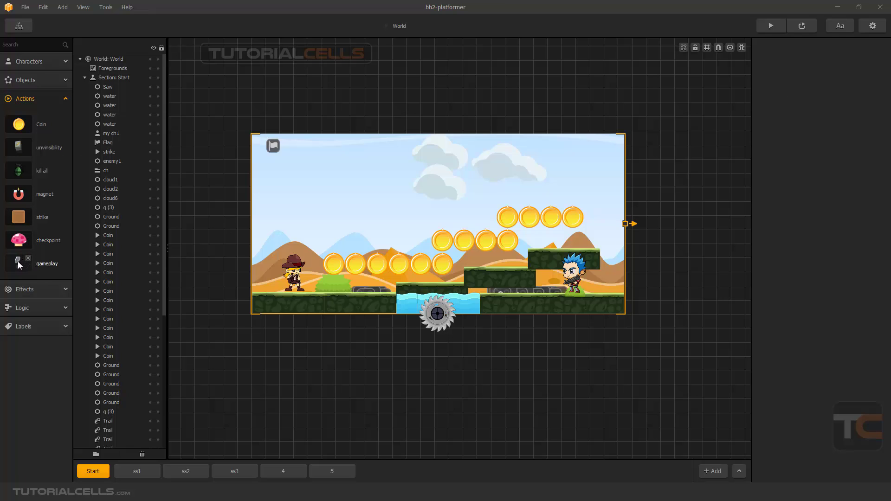
pyautogui.moveTo(19, 217); pyautogui.dragTo(297, 240)
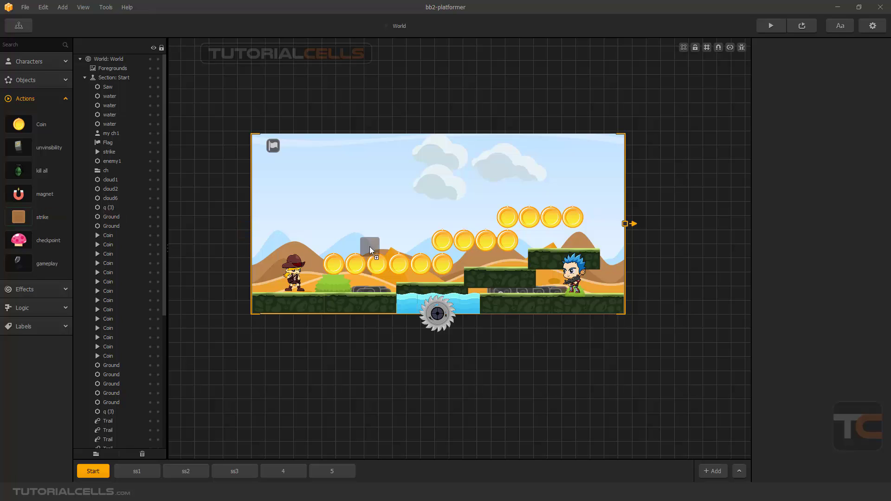
pyautogui.moveTo(595, 271); pyautogui.dragTo(602, 240)
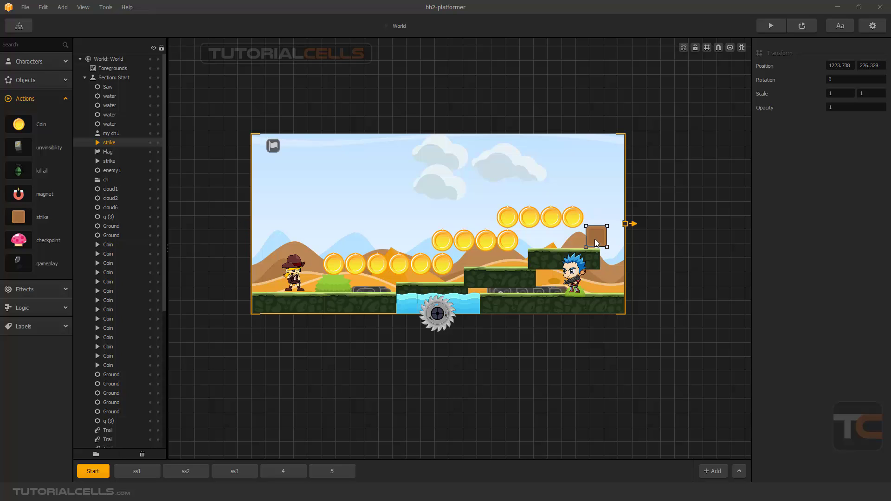
pyautogui.press('Delete')
# In section ss1, place a strike box atop the left pillar and make it invisible
pyautogui.click(137, 471)
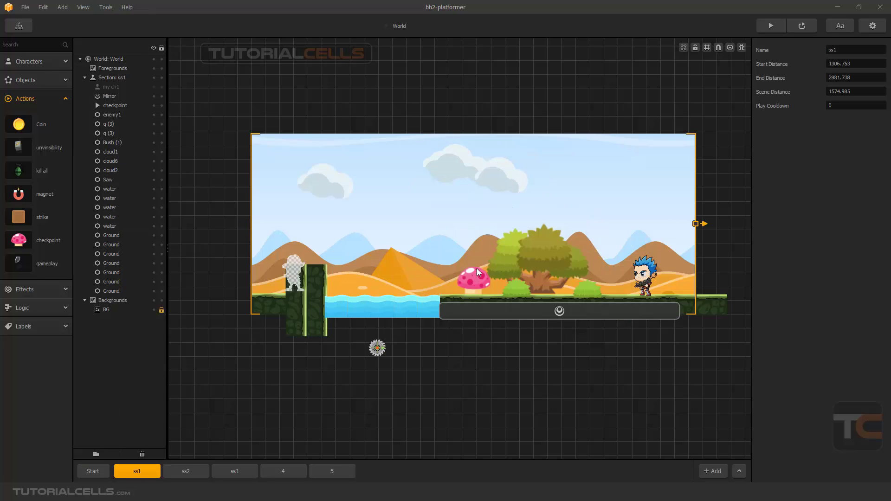
pyautogui.moveTo(293, 271); pyautogui.dragTo(270, 271)
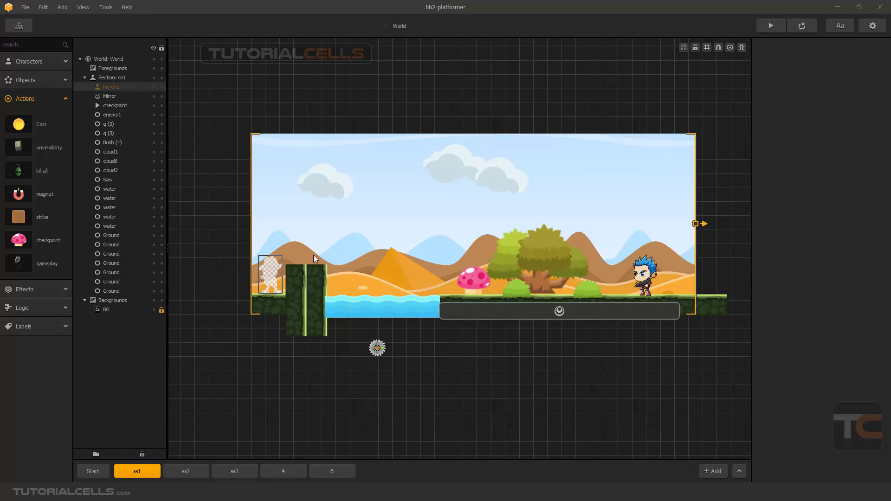
pyautogui.moveTo(18, 217); pyautogui.dragTo(310, 253)
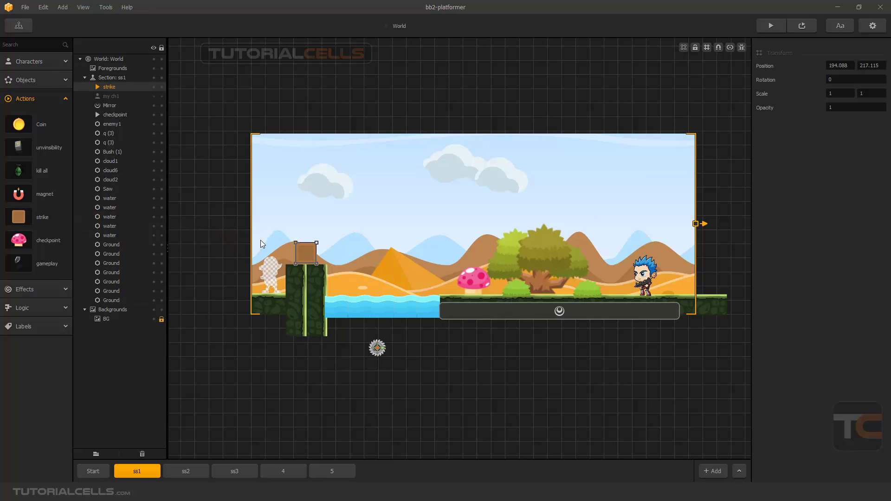
pyautogui.click(44, 221)
pyautogui.click(304, 259)
pyautogui.click(831, 107)
pyautogui.press('Return')
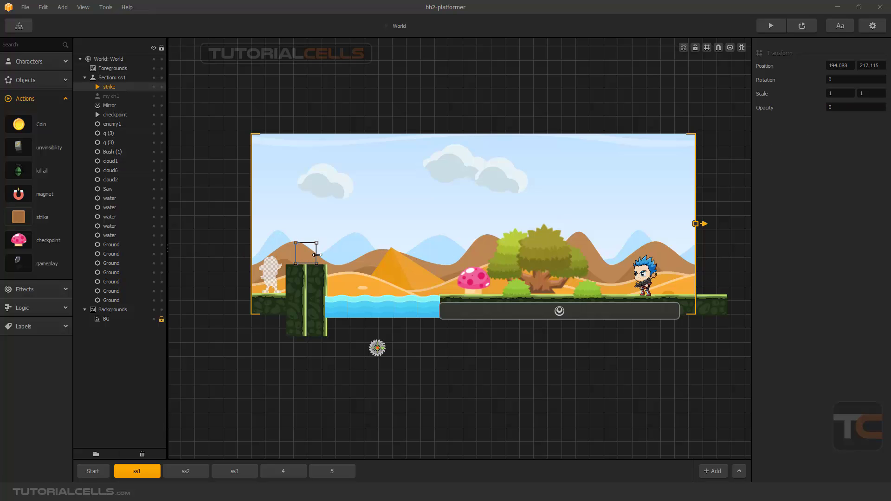
# Make the strike a Coin action with Reward Coins 0 and Reward Points 1, then open section ss2
pyautogui.click(40, 219)
pyautogui.click(882, 132)
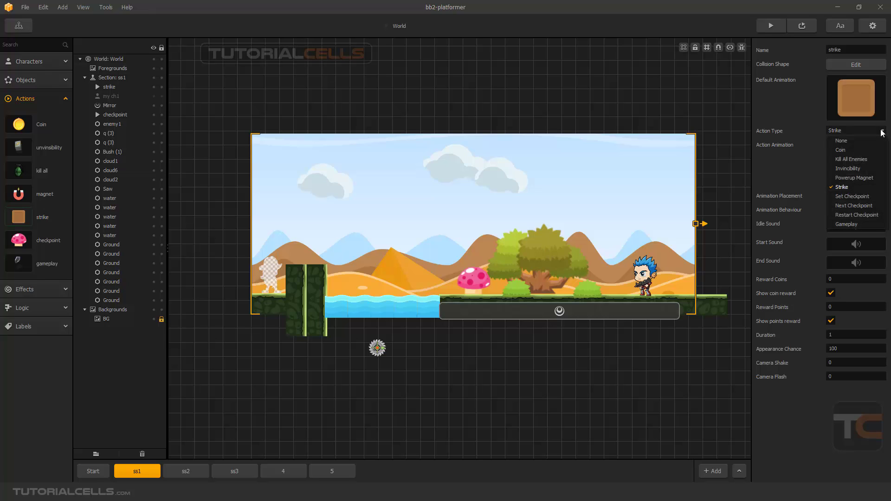
pyautogui.click(859, 149)
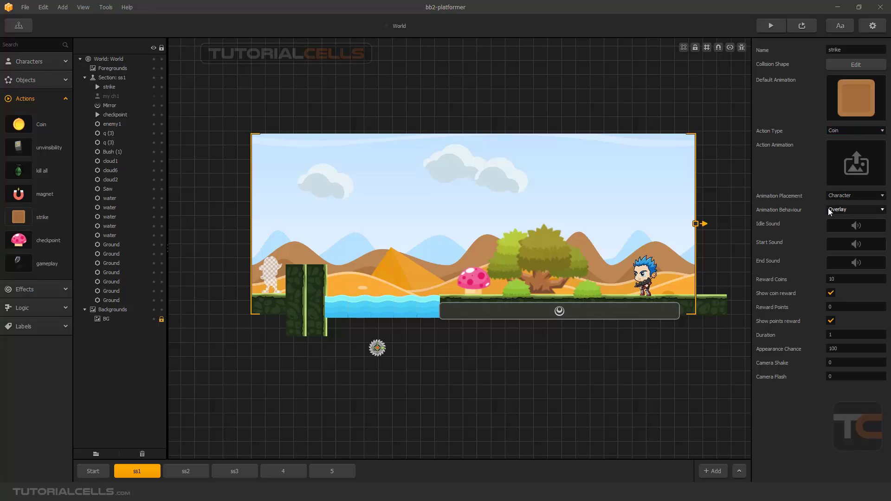
pyautogui.doubleClick(837, 281)
pyautogui.write('0')
pyautogui.press('Return')
pyautogui.doubleClick(829, 310)
pyautogui.press('Return')
pyautogui.click(471, 283)
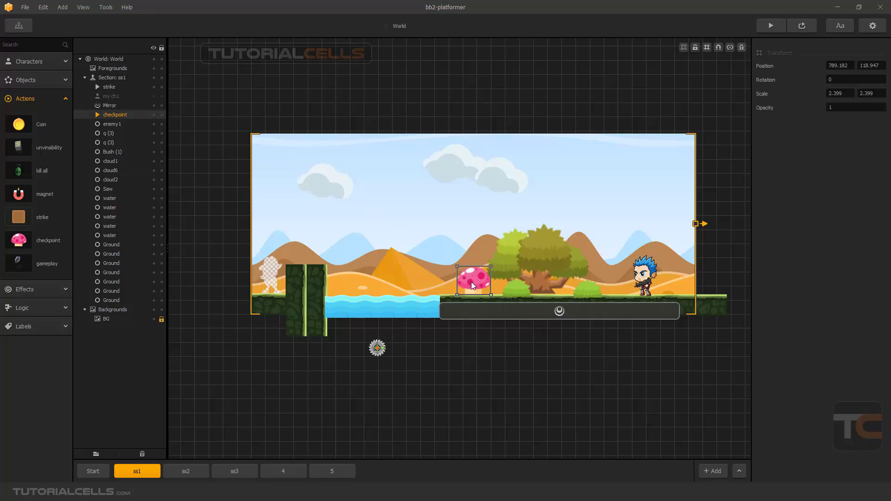
pyautogui.click(185, 471)
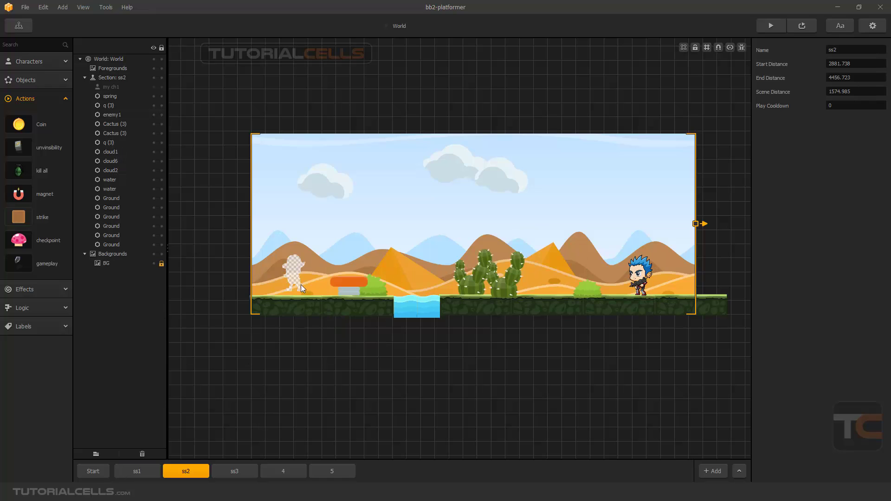
# Add a strike trigger beside the ss2 player start and set its opacity to 0
pyautogui.moveTo(305, 291); pyautogui.dragTo(284, 279)
pyautogui.moveTo(45, 218); pyautogui.dragTo(299, 289)
pyautogui.click(820, 108)
pyautogui.write('0')
pyautogui.press('Return')
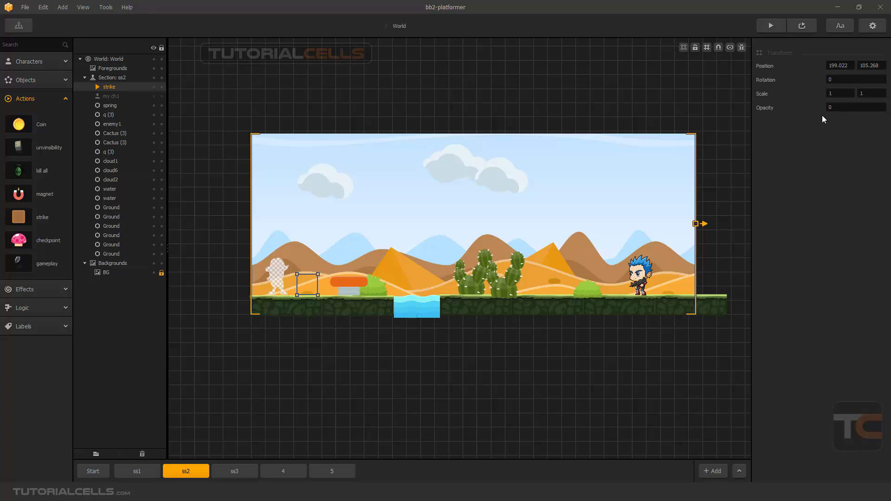
pyautogui.click(49, 219)
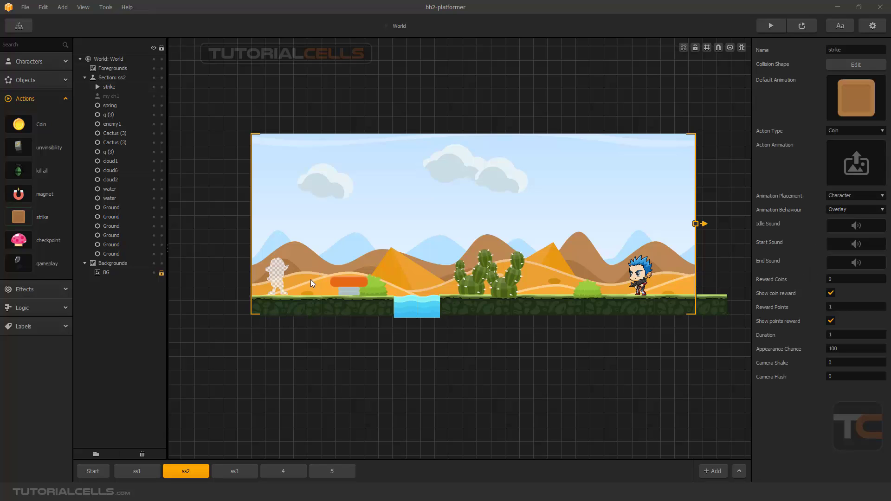
pyautogui.click(771, 27)
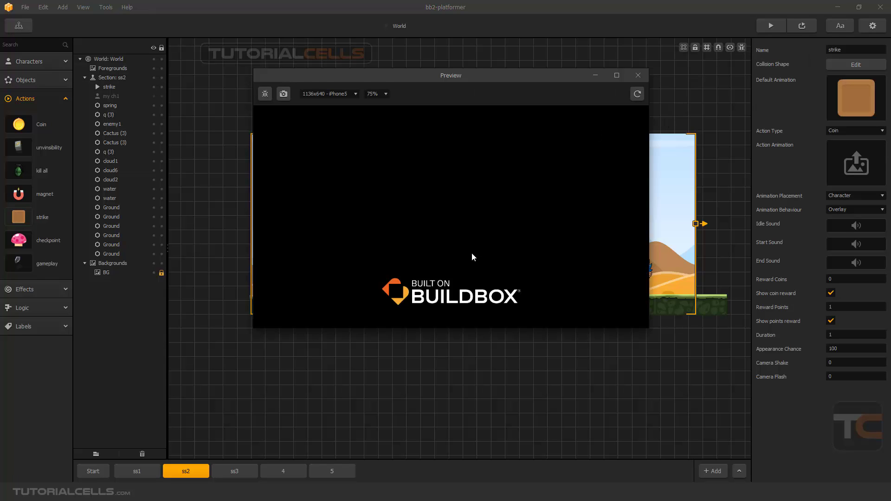
pyautogui.click(459, 289)
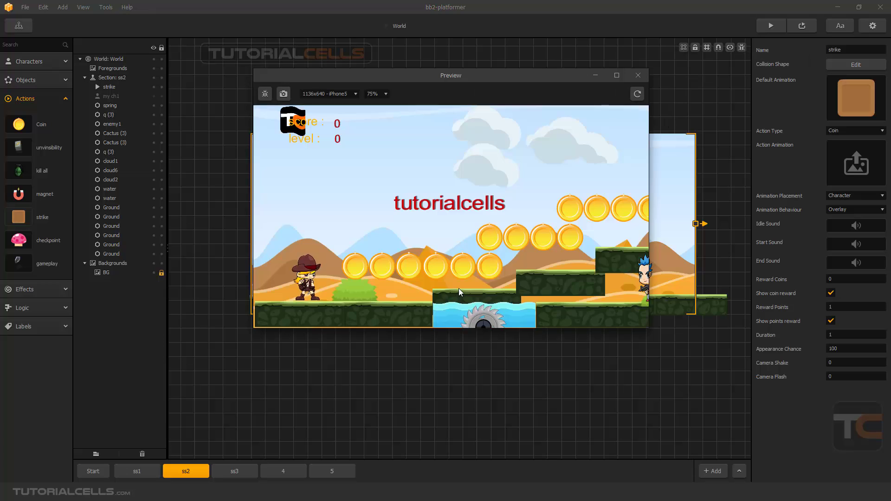
pyautogui.press('Right')
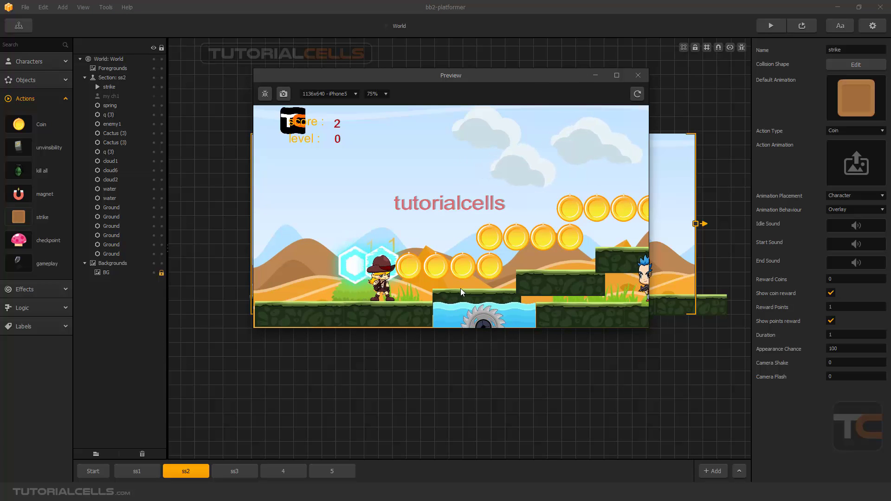
pyautogui.press('Right')
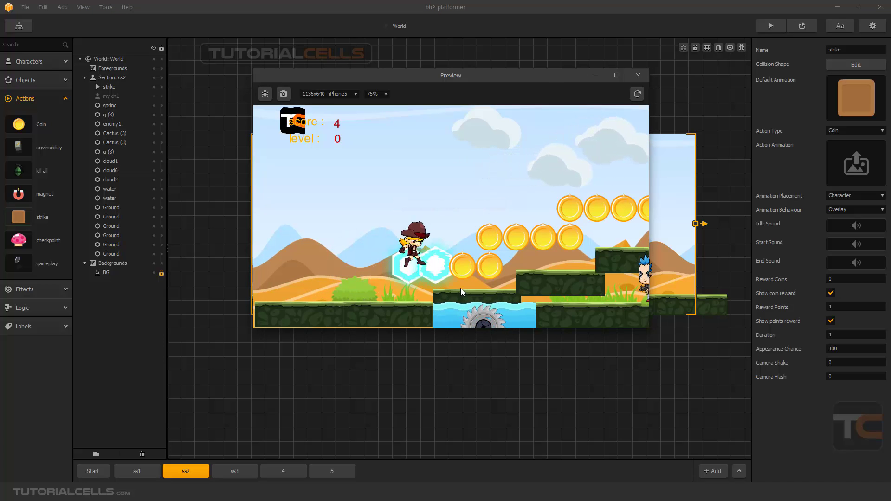
pyautogui.press('Up')
pyautogui.press('Right')
pyautogui.press('Up')
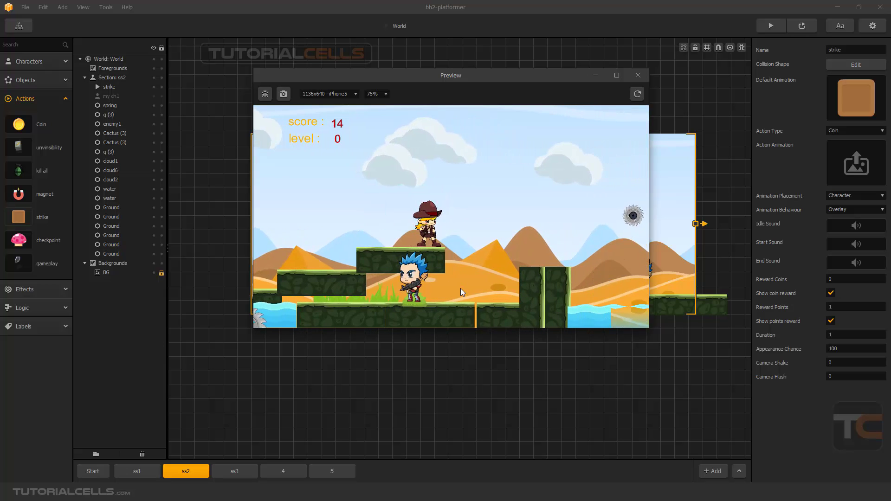
pyautogui.press('Right')
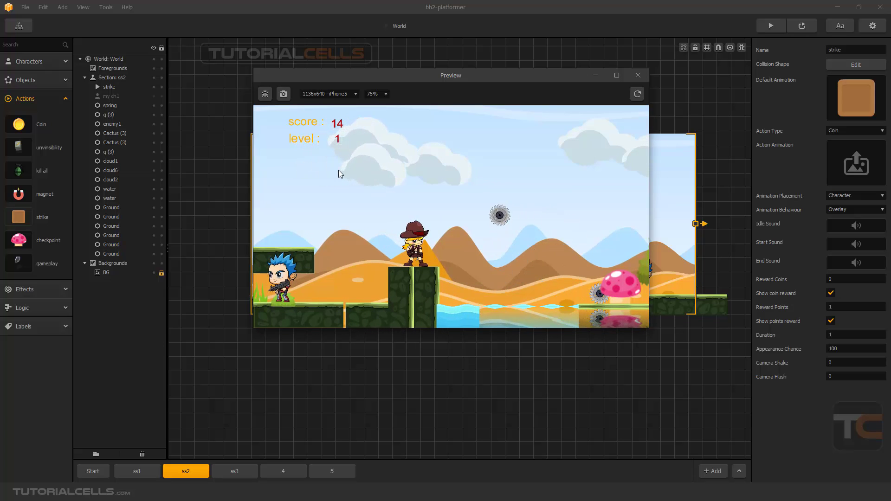
pyautogui.press('Right')
pyautogui.press('Up')
pyautogui.press('Right')
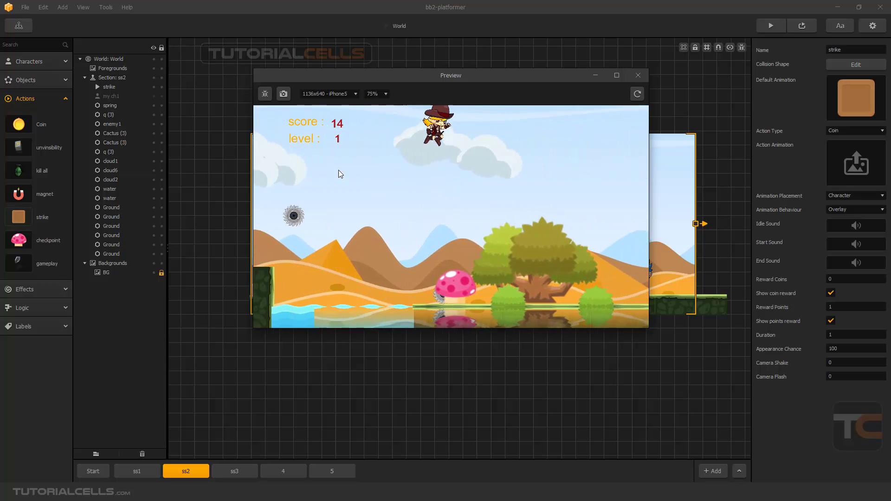
pyautogui.press('Up')
pyautogui.press('Right')
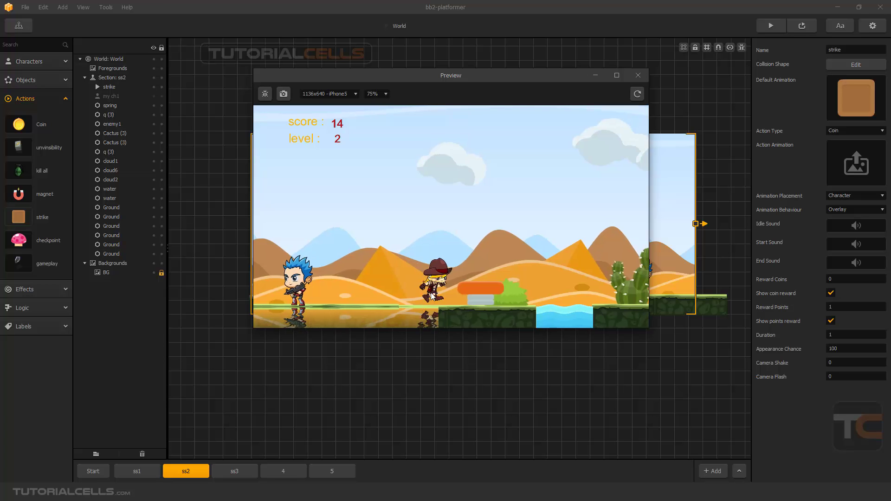
pyautogui.press('Up')
pyautogui.press('Right')
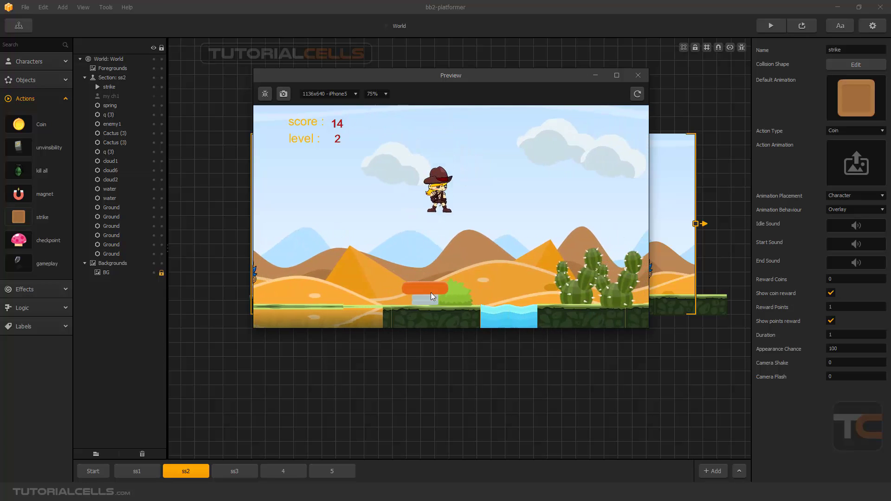
pyautogui.press('Up')
pyautogui.press('Right')
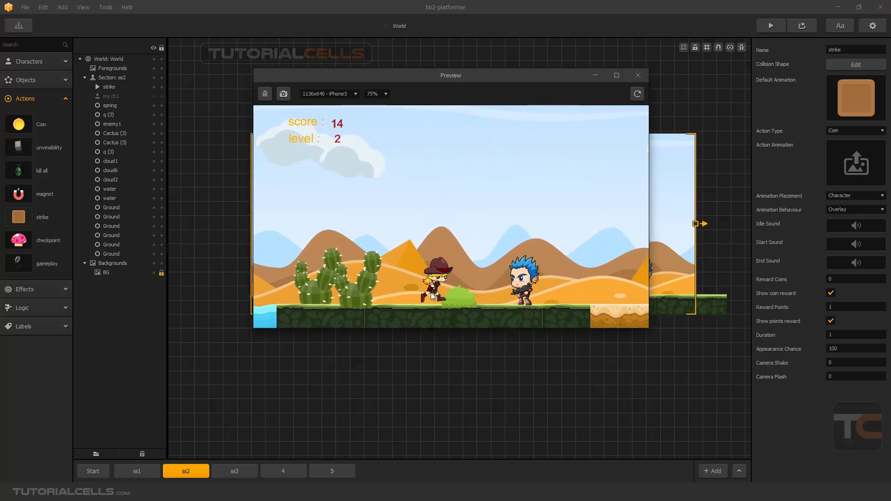
pyautogui.press('Up')
pyautogui.press('Right')
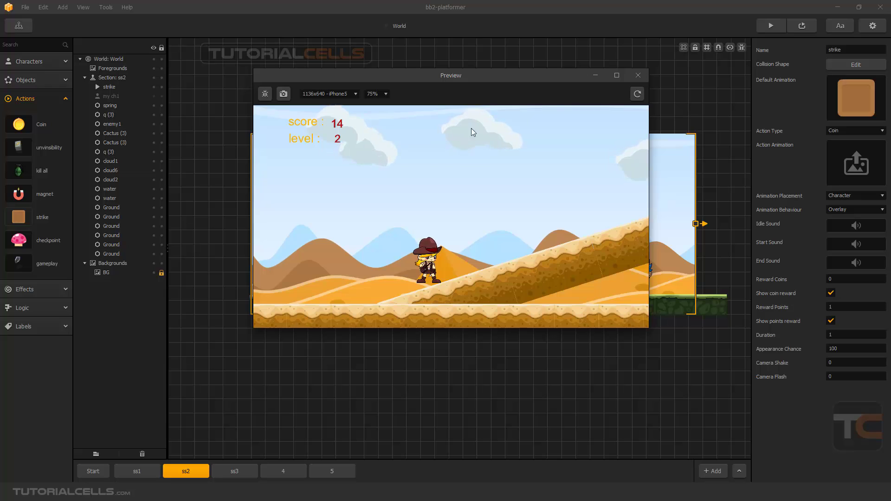
pyautogui.click(638, 75)
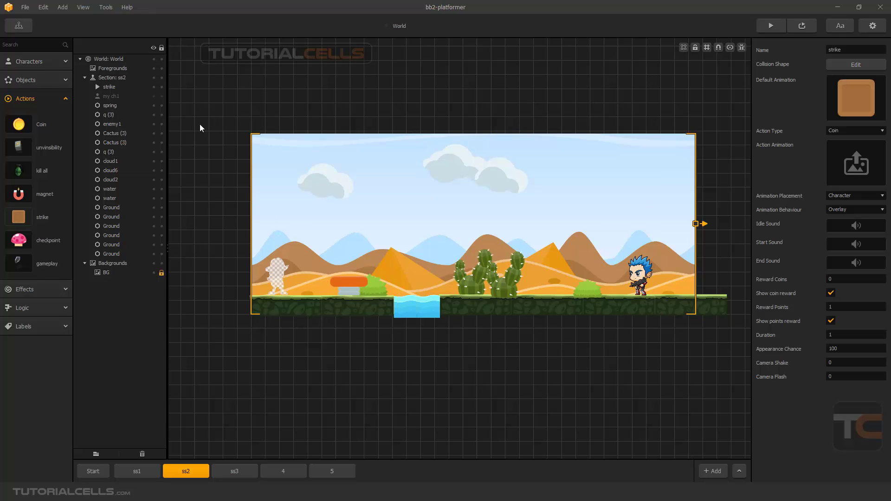
# Open the World UI screen from the Game Mind Map
pyautogui.click(19, 26)
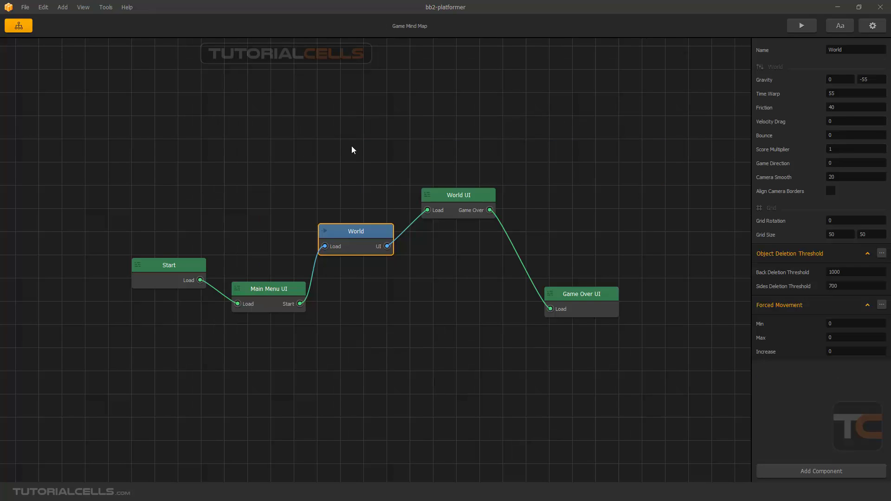
pyautogui.doubleClick(469, 201)
pyautogui.click(32, 104)
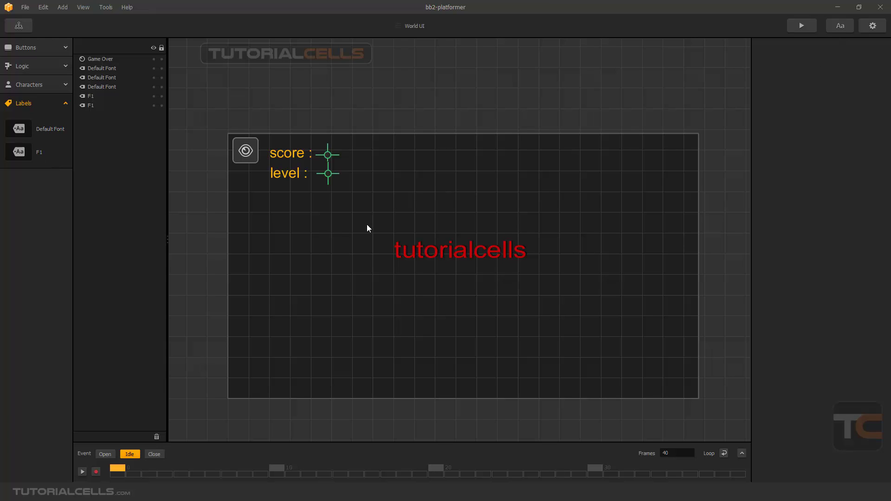
# Turn on Stick To Edge for the 'level :' label, then check the other score and level labels
pyautogui.click(288, 174)
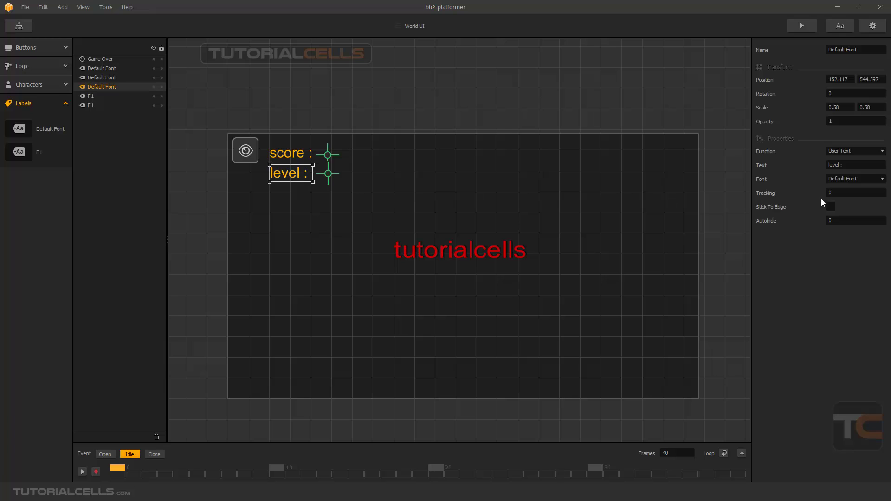
pyautogui.click(831, 207)
pyautogui.click(328, 175)
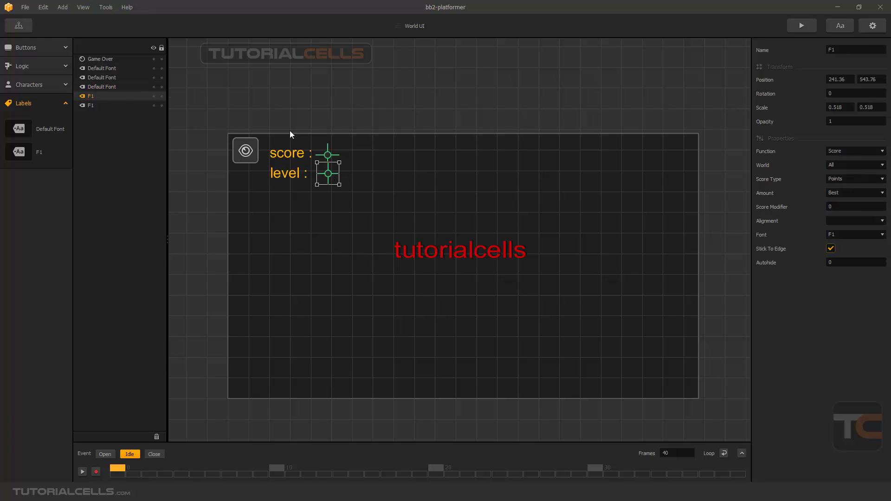
pyautogui.click(328, 157)
pyautogui.click(298, 156)
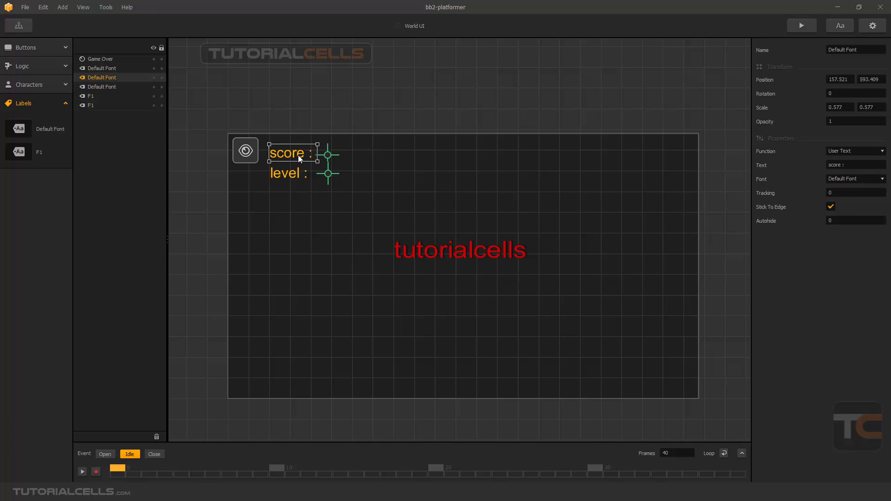
pyautogui.click(287, 177)
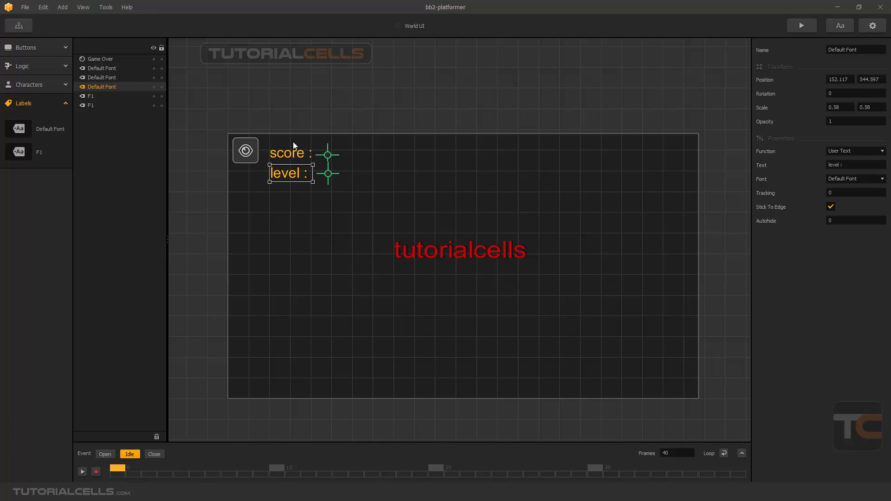
pyautogui.click(296, 158)
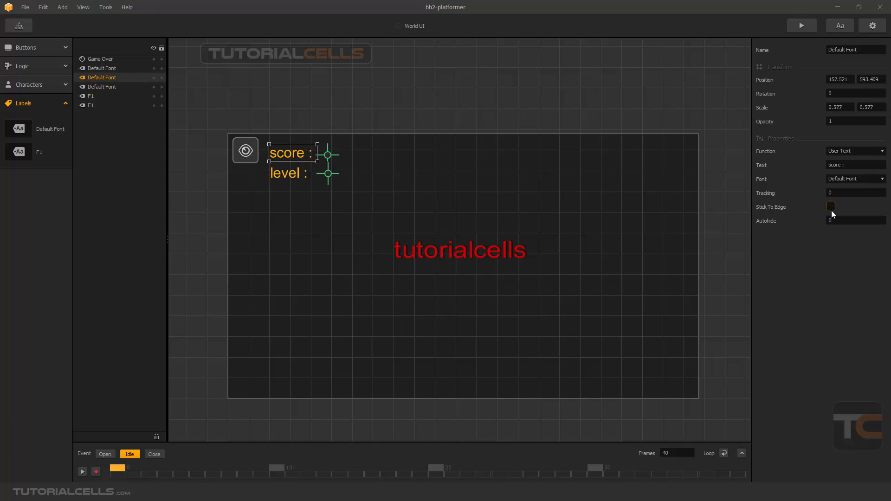